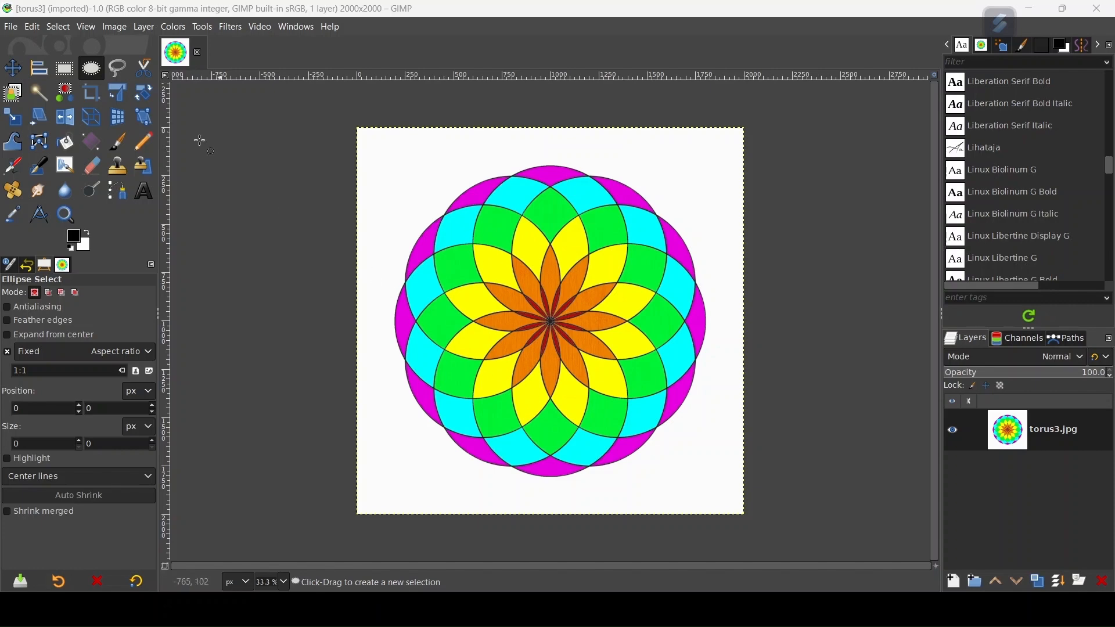
Step: Create a new blank 2000 × 2000 px image
left_click(11, 27)
left_click(29, 47)
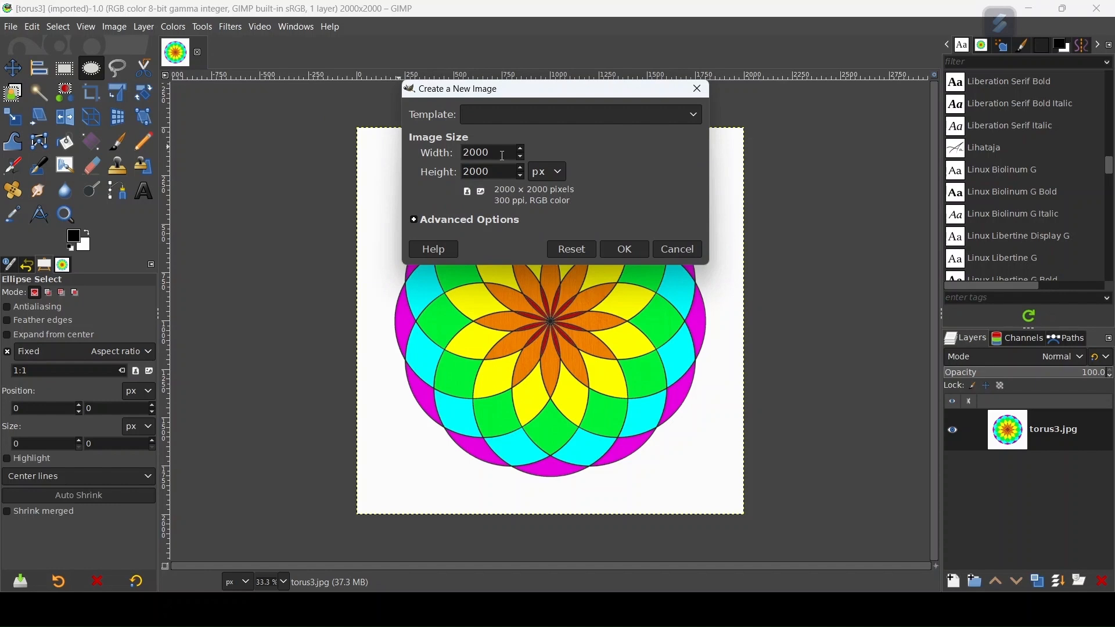
left_click(620, 251)
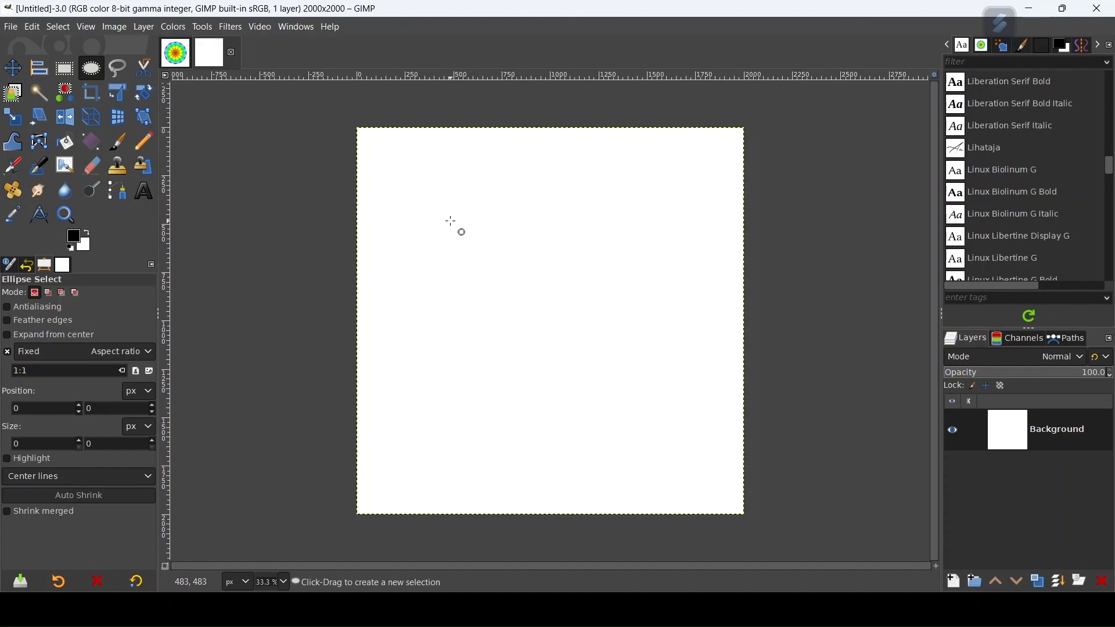
Step: Add a percent-based vertical guide through the centre of the canvas
left_click(114, 28)
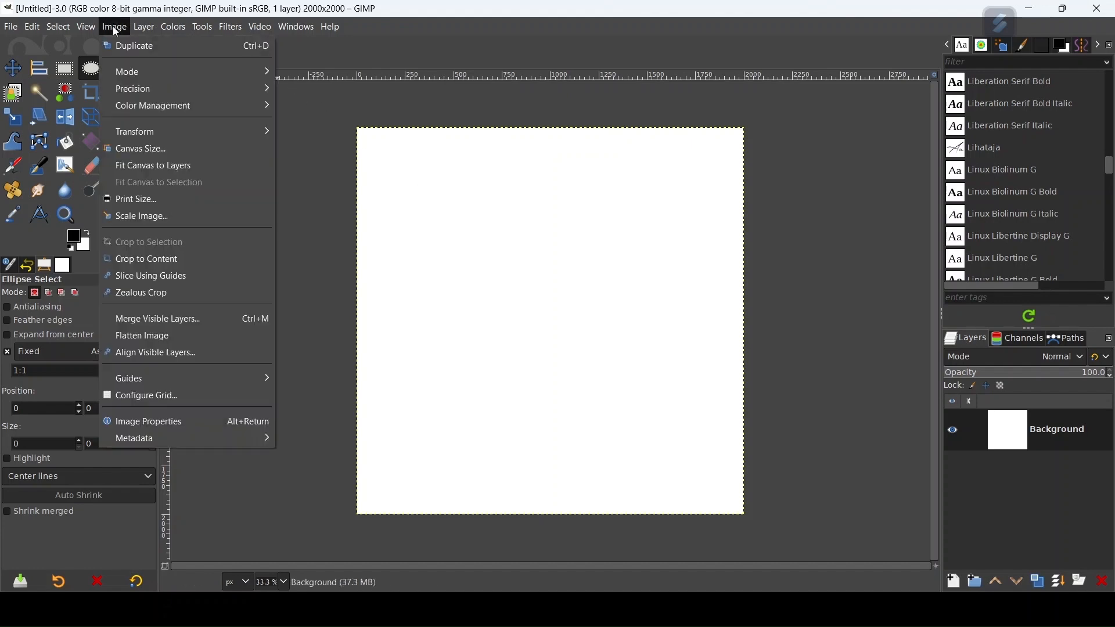
mouse_move(192, 381)
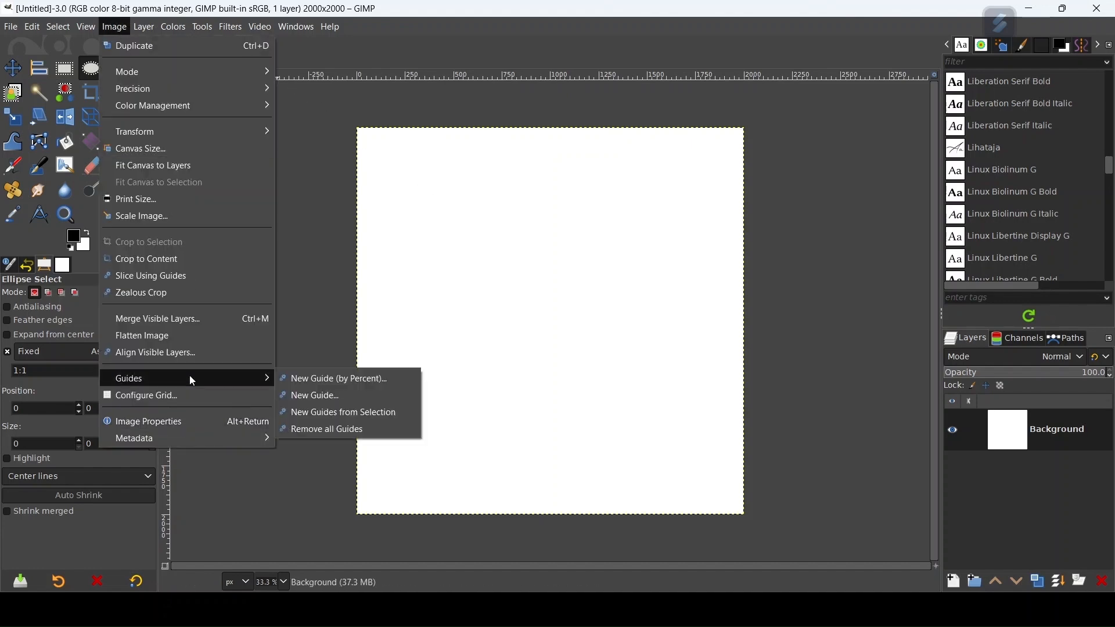
left_click(324, 381)
left_click(576, 383)
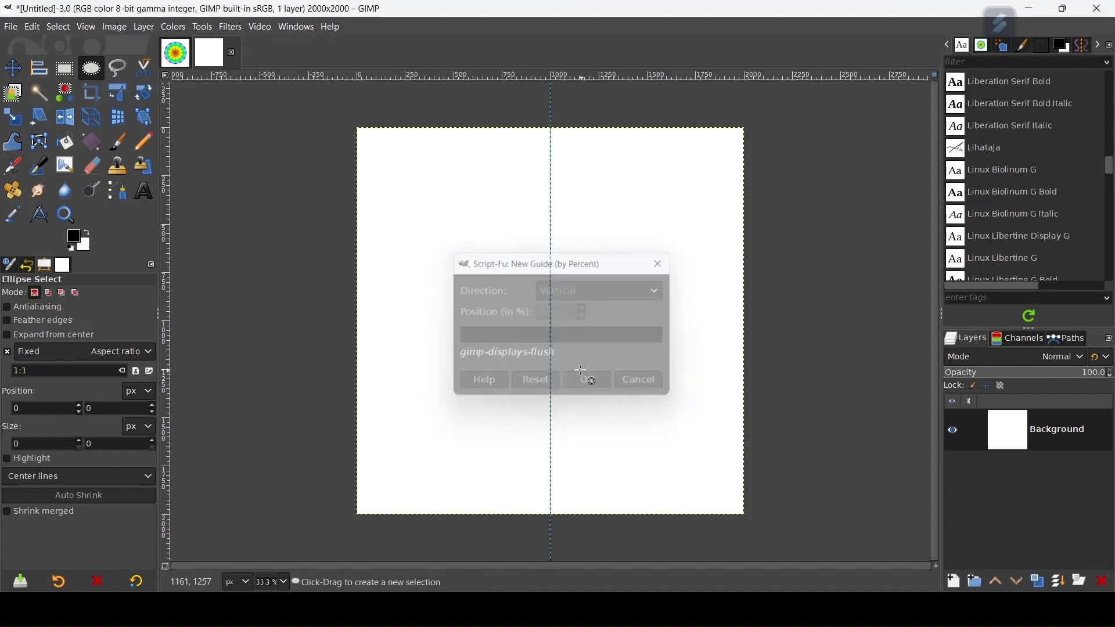
Step: Add a percent-based horizontal guide through the centre of the canvas
left_click(114, 26)
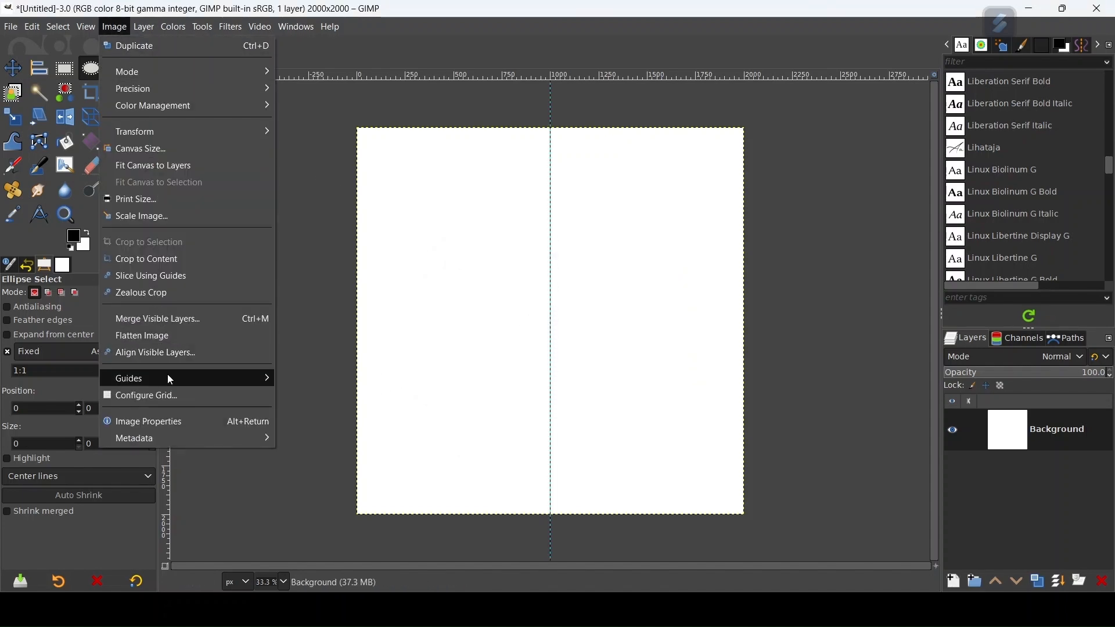
mouse_move(179, 378)
left_click(344, 381)
left_click(562, 295)
left_click(570, 309)
left_click(591, 383)
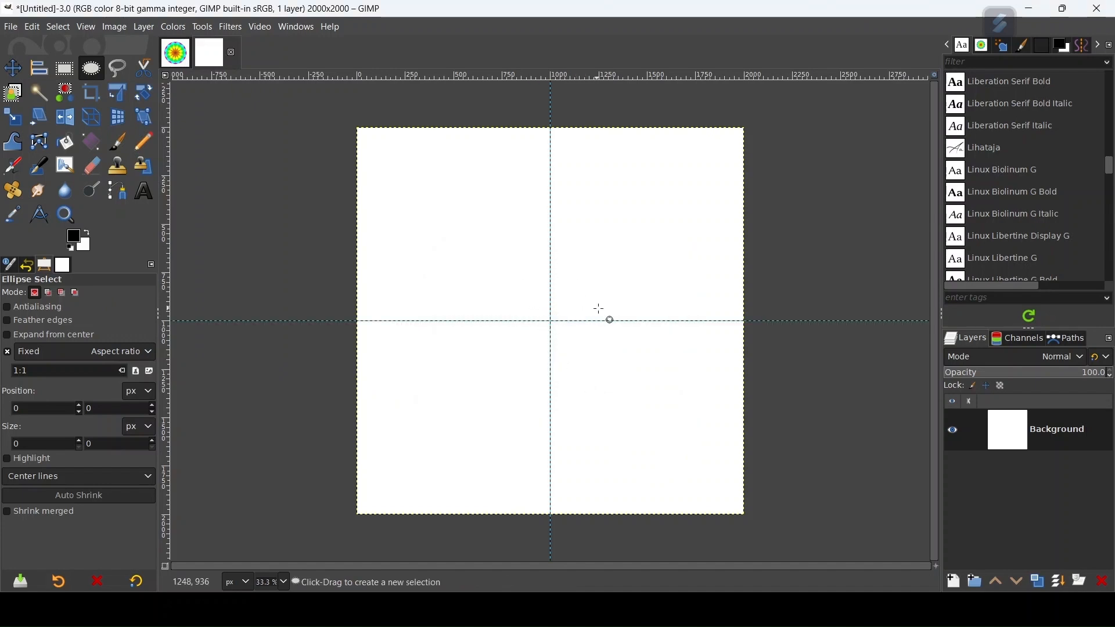
Step: On a new transparent layer named "1rst circle", make an 800 px circular selection at position 600, 200, touching the guide intersection
left_click(955, 581)
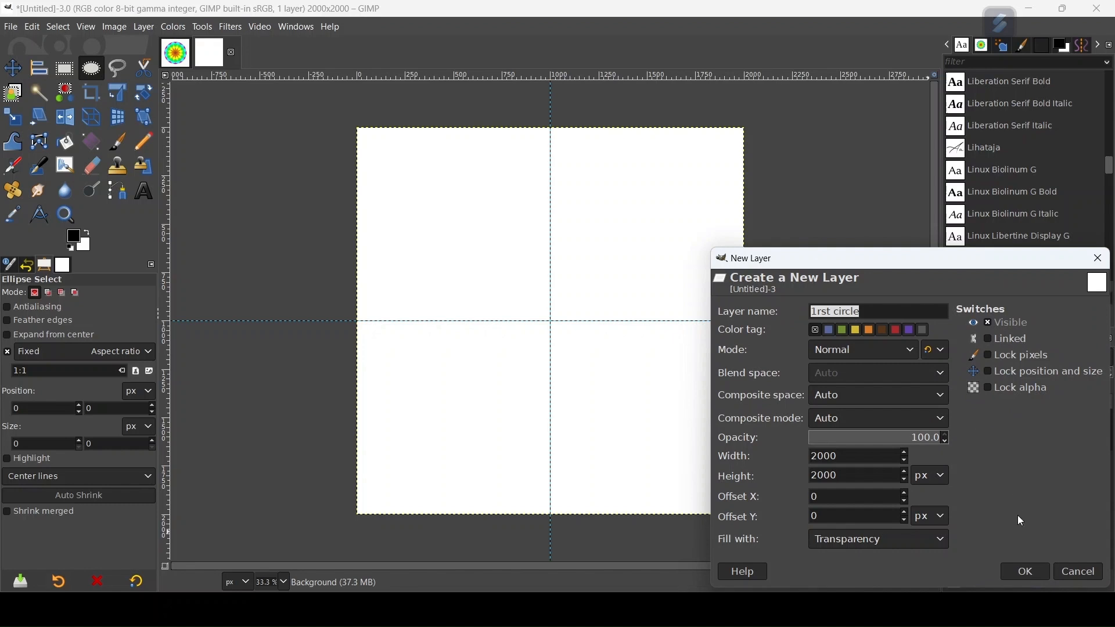
left_click(1026, 577)
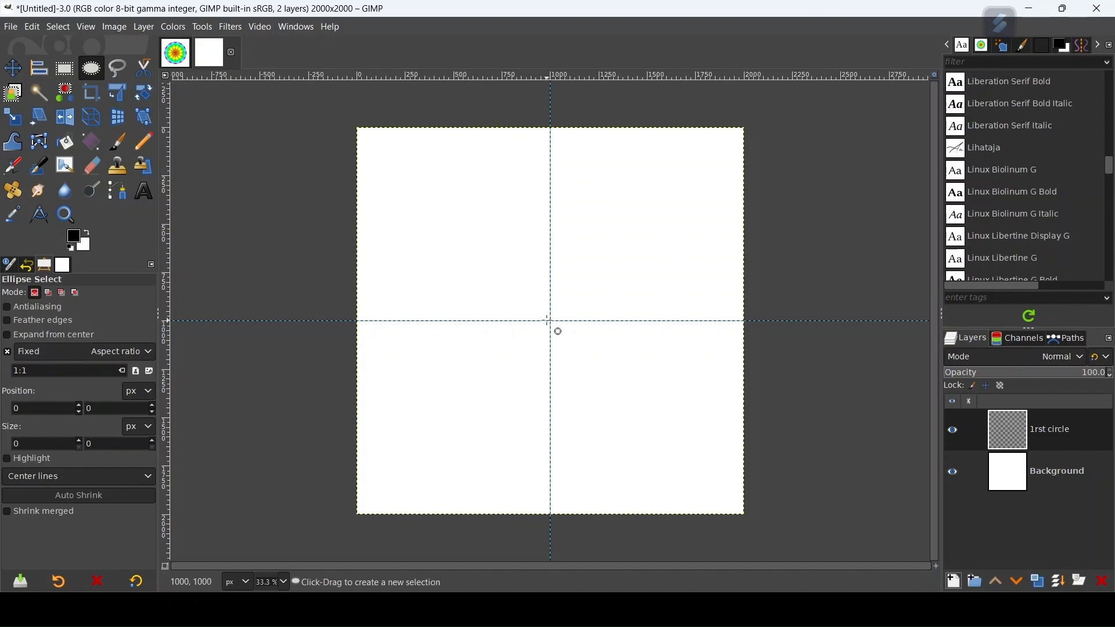
left_click_drag(552, 322, 551, 209)
double_click(29, 445)
type("800")
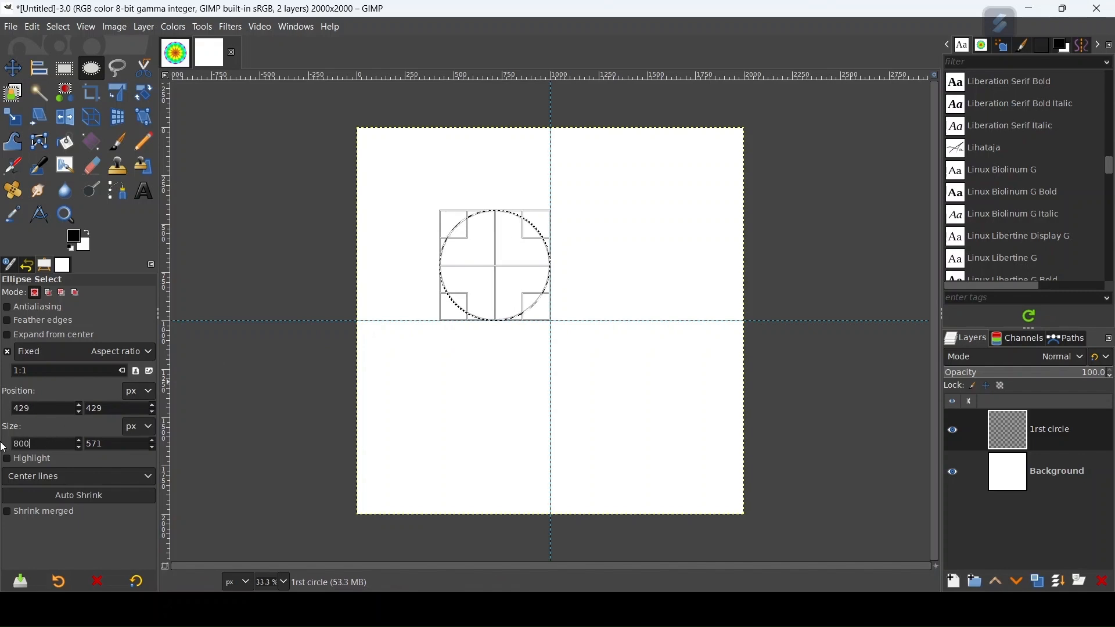
key("Return")
left_click_drag(518, 268, 550, 246)
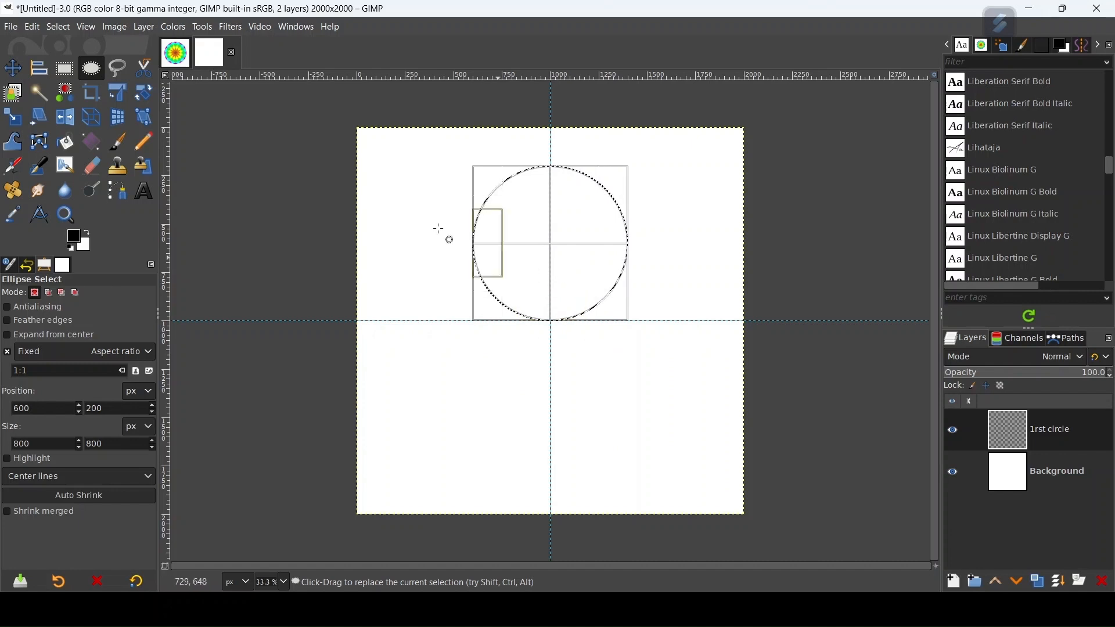
Step: Stroke the circular selection with a 5 px solid black line
left_click(33, 30)
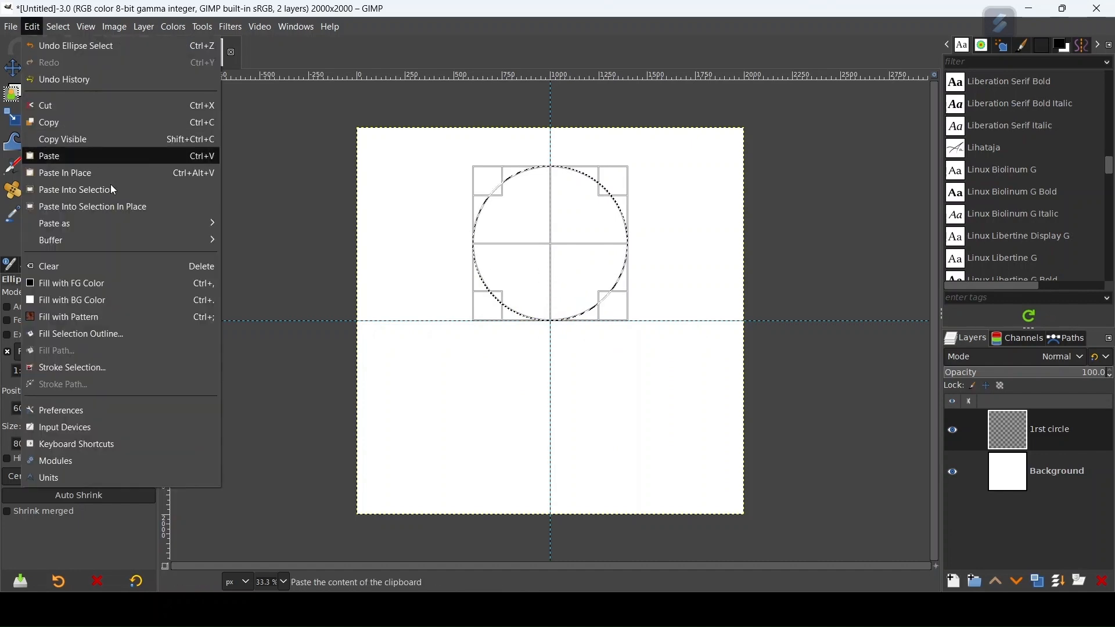
left_click(101, 368)
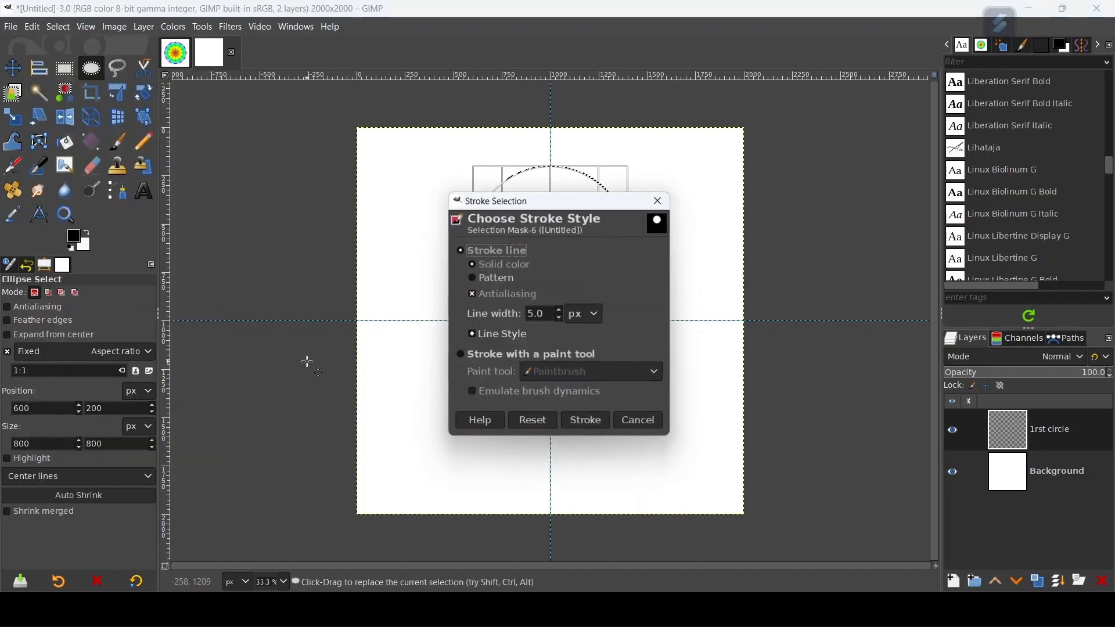
left_click(584, 422)
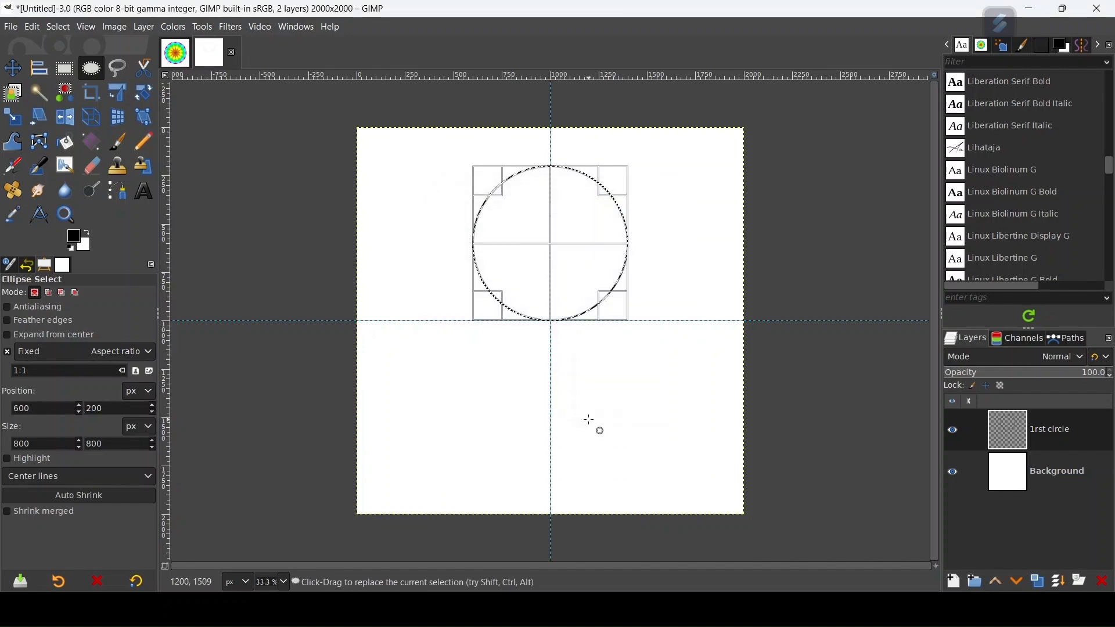
Step: Clear the selection and crop the 1rst circle layer to its content
left_click(13, 68)
left_click(61, 293)
key("ctrl+shift+a")
left_click(33, 293)
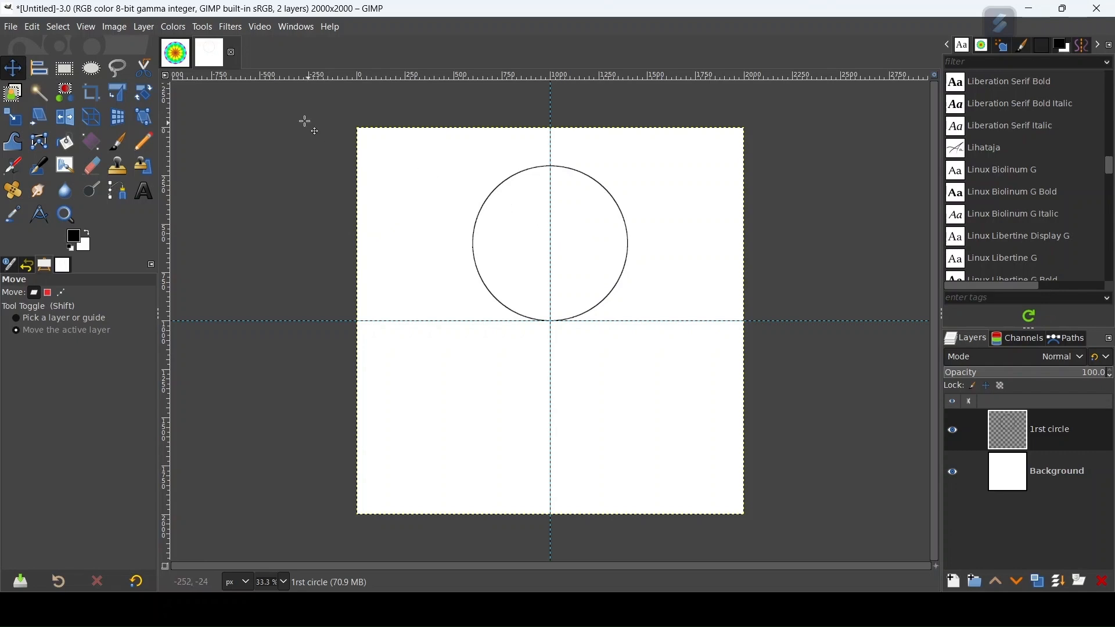
left_click(145, 27)
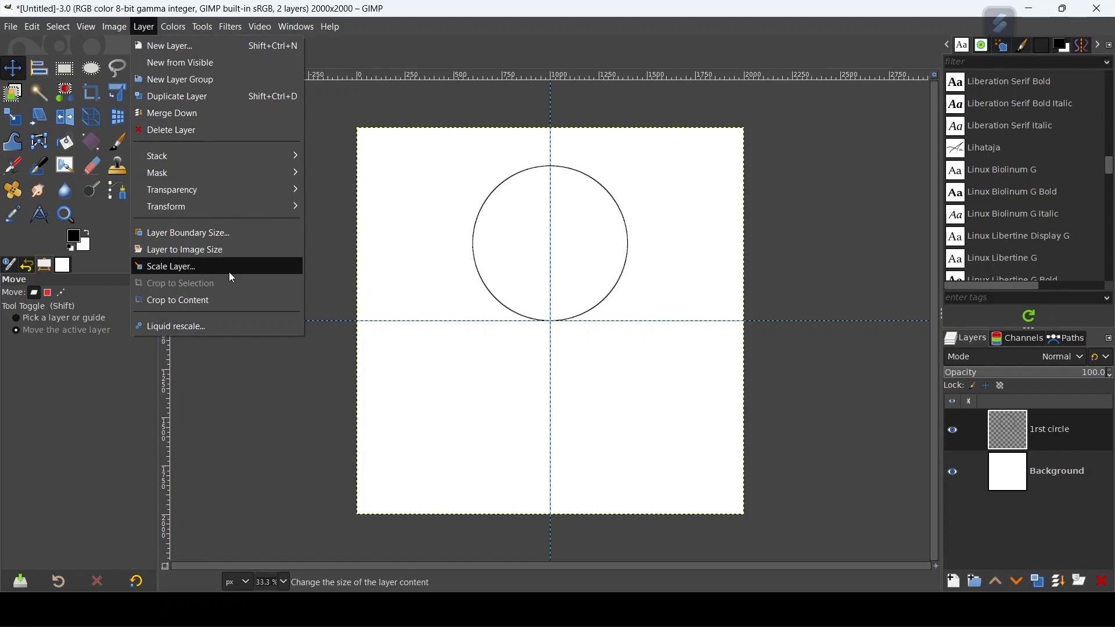
left_click(229, 303)
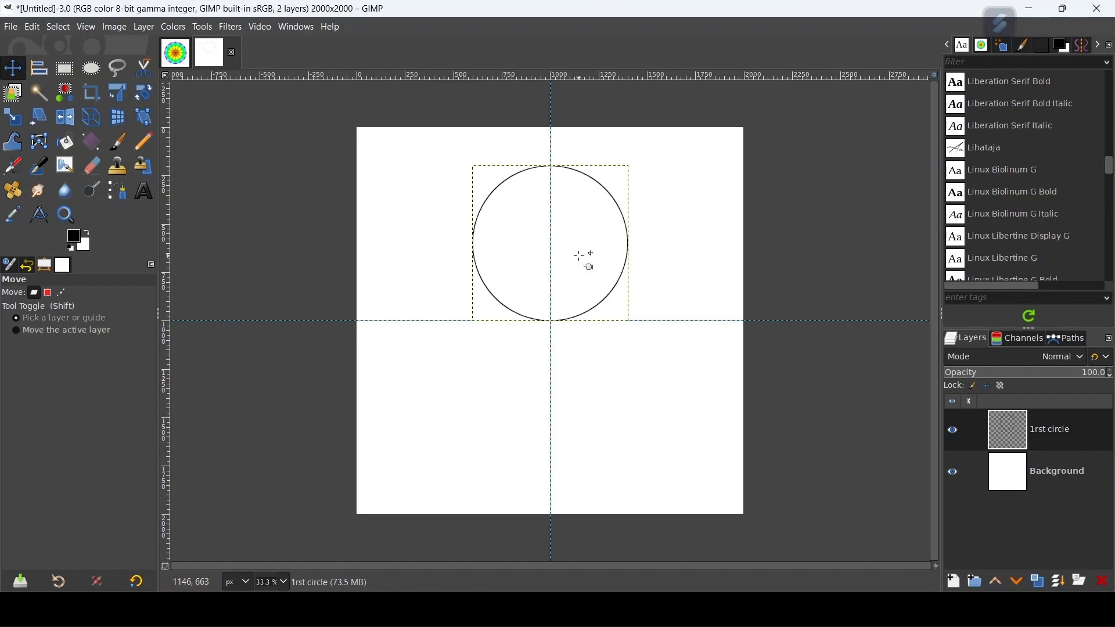
Step: Start a Recursive Transform on the circle layer with 11 iterations and its pivot at the guide intersection
key("slash")
type("r")
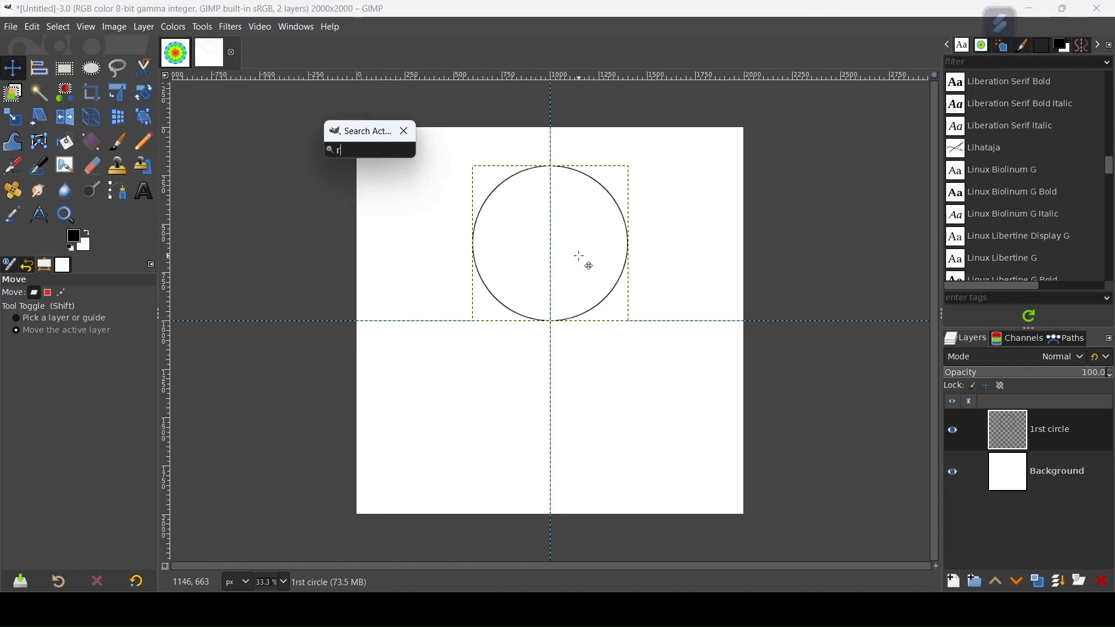
type("ecur")
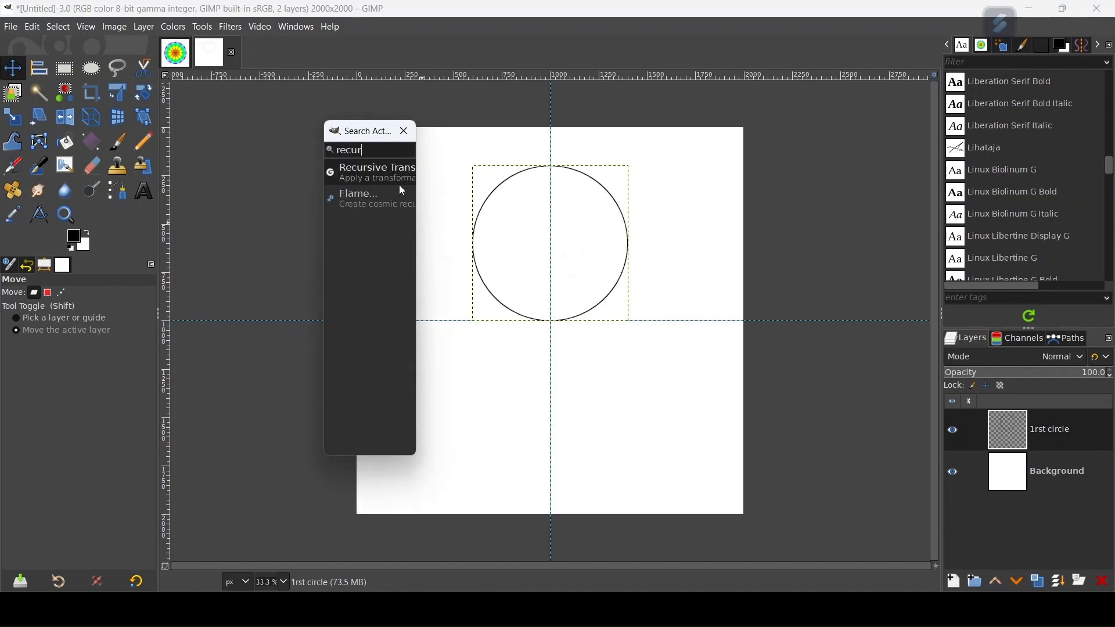
left_click(379, 173)
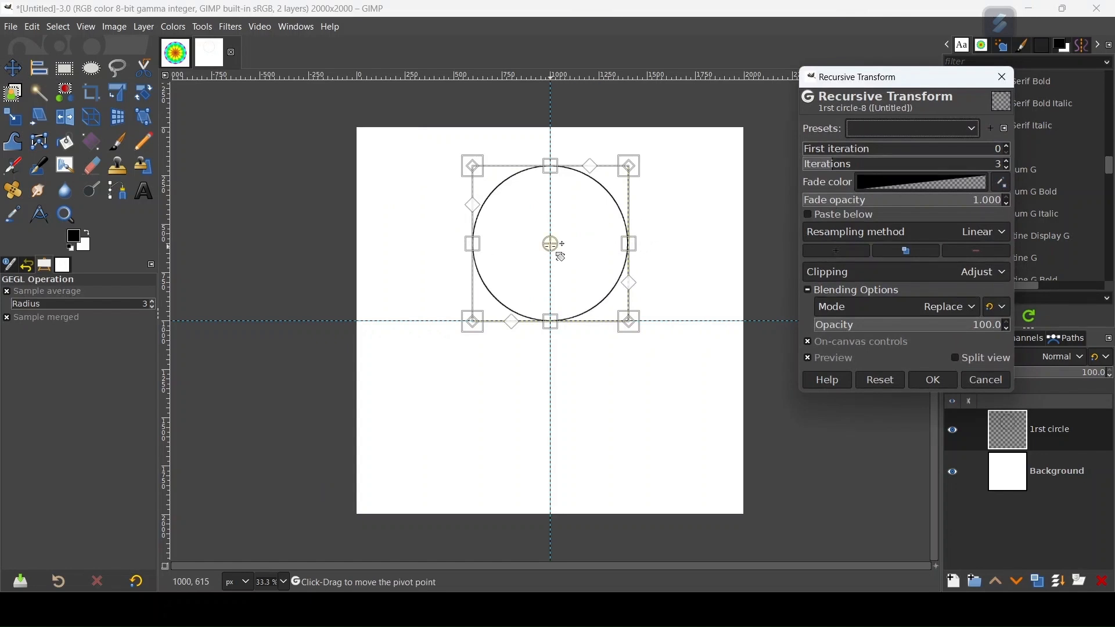
left_click_drag(553, 244, 551, 322)
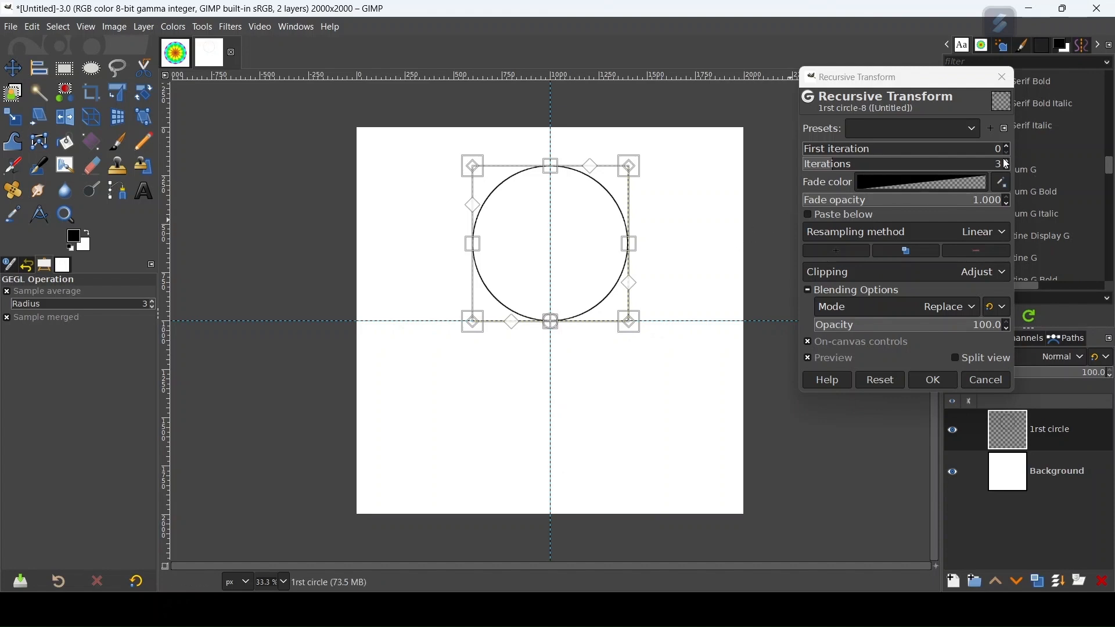
scroll(1009, 167, "up", 7)
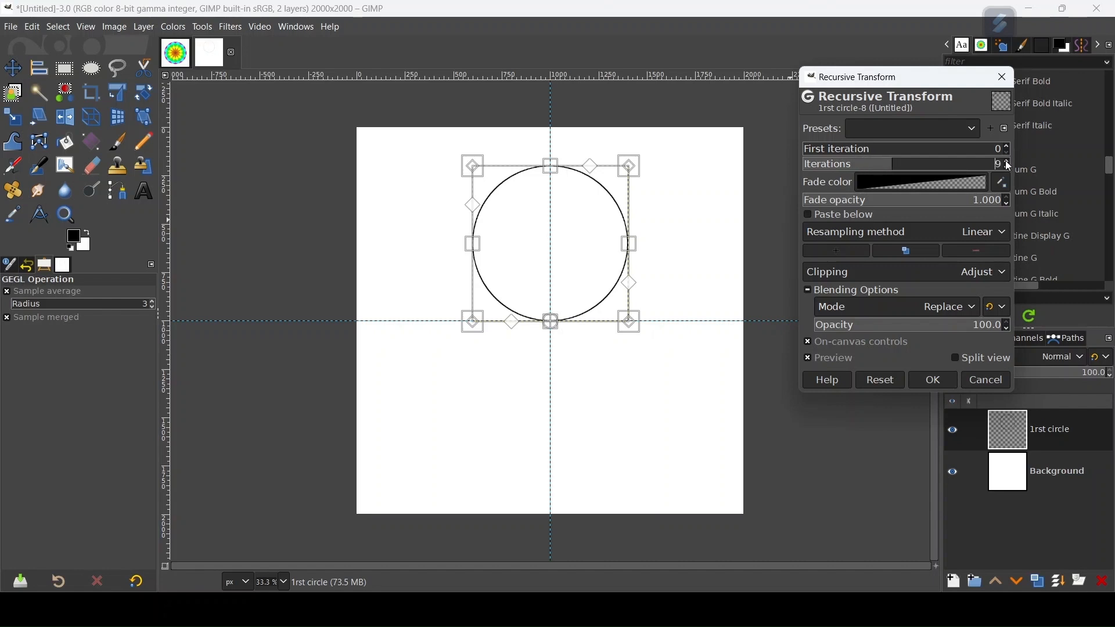
scroll(1010, 166, "up", 1)
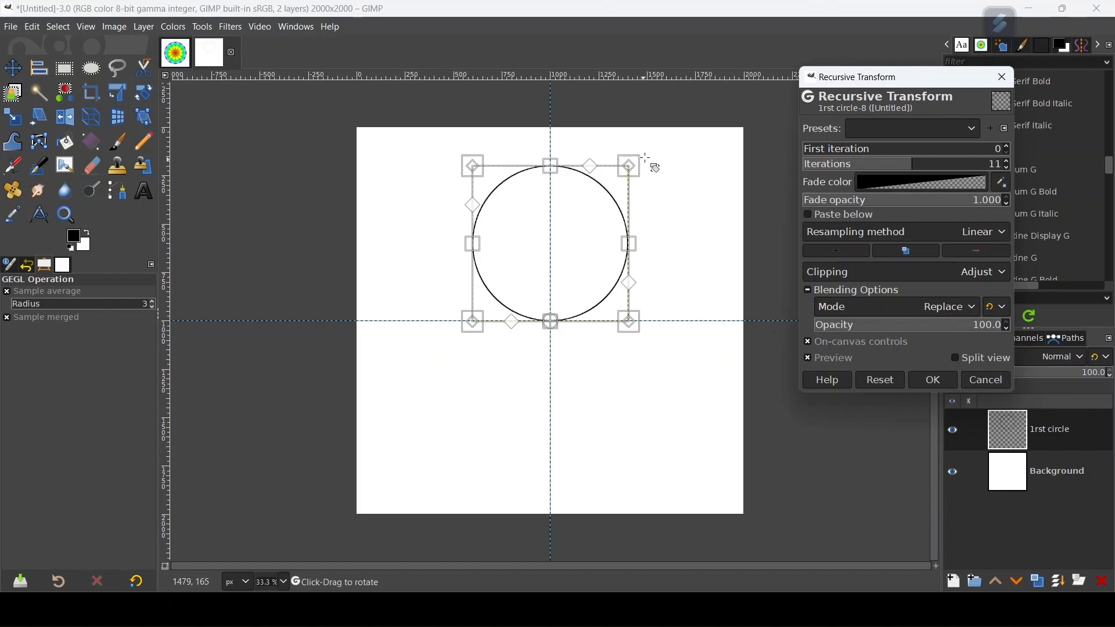
Step: Rotate the recursive copies into an evenly spaced ring whose line crossings sit on the vertical guide, and apply the transform
left_click_drag(699, 182, 764, 269)
scroll(581, 213, "up", 3)
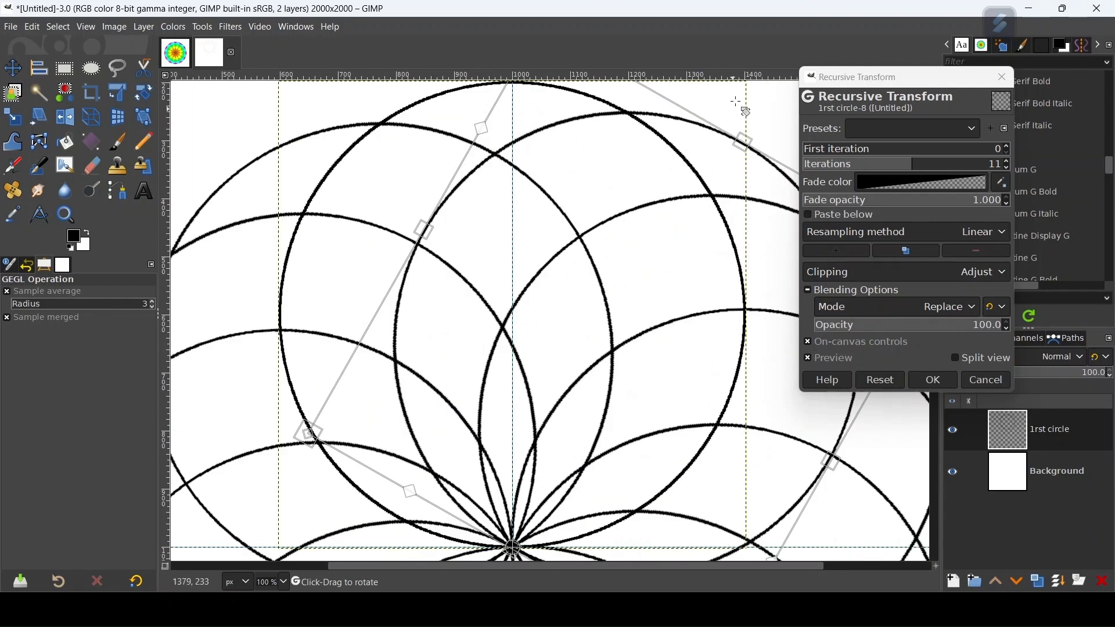
left_click_drag(764, 115, 762, 113)
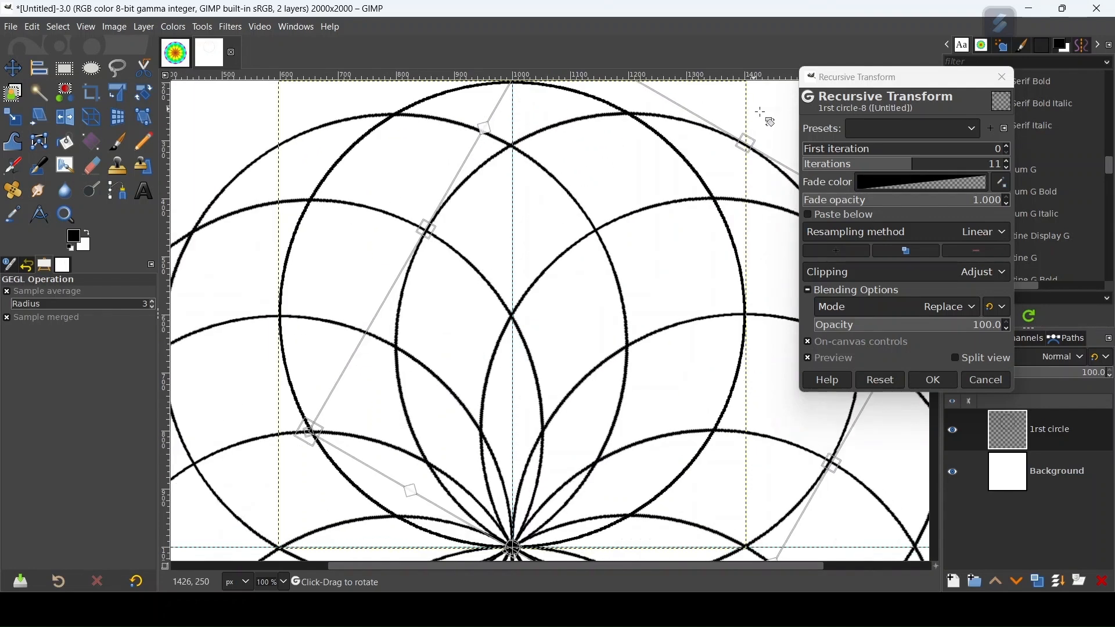
scroll(624, 157, "up", 4)
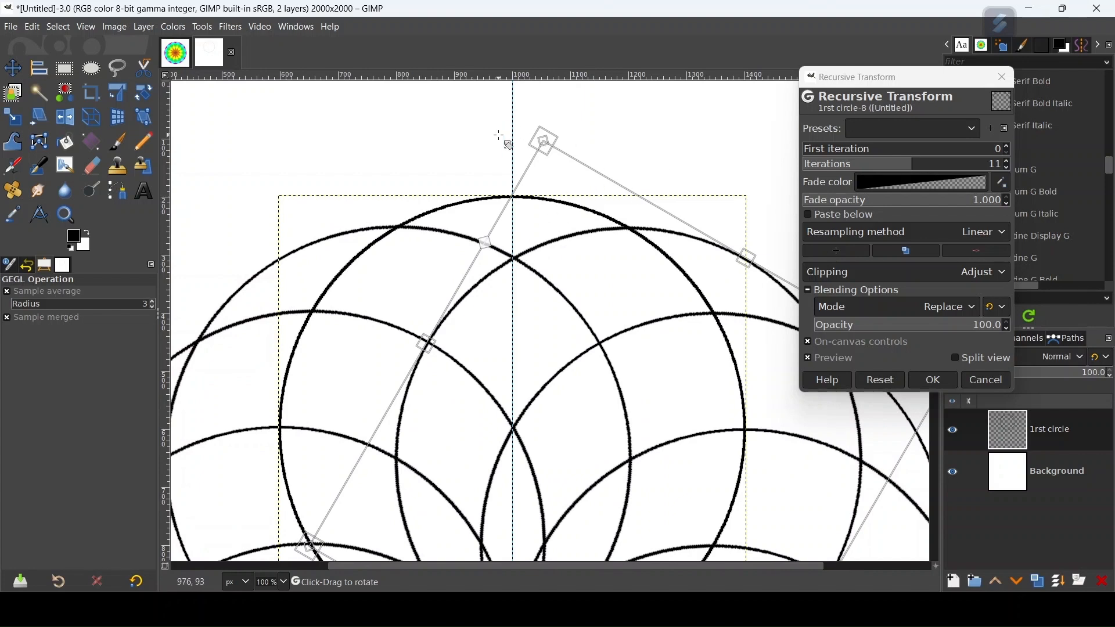
scroll(493, 143, "up", 1)
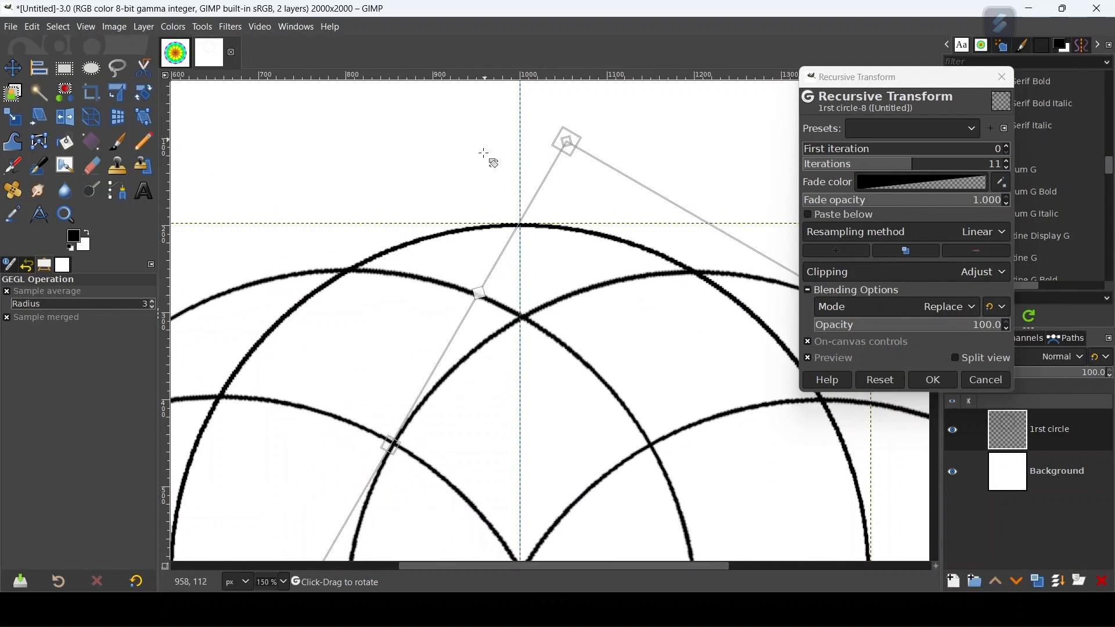
scroll(488, 162, "up", 2)
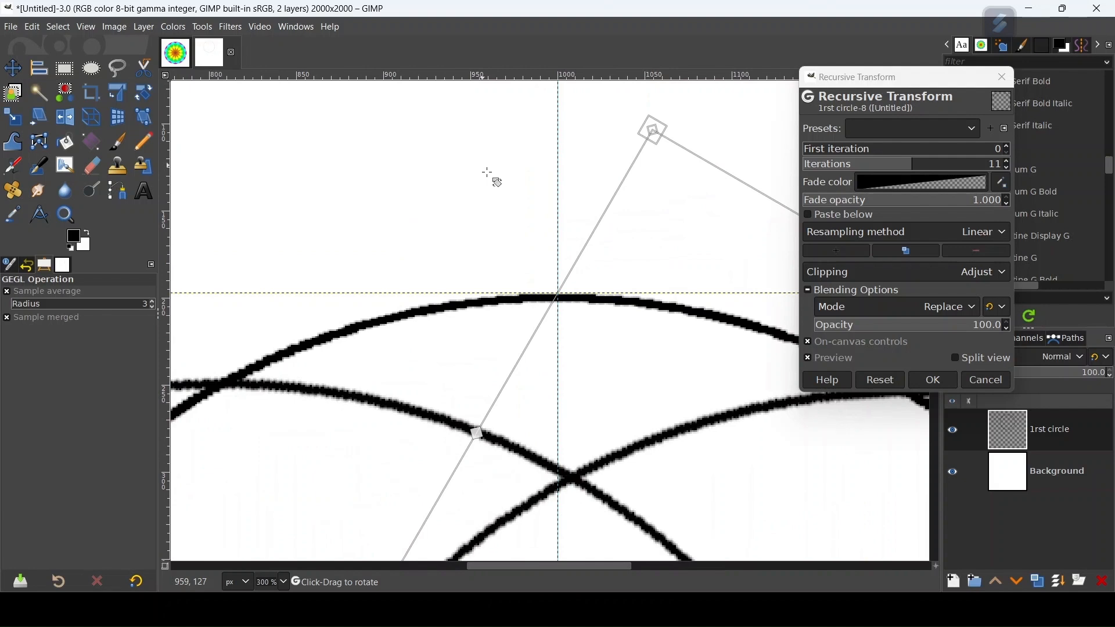
left_click_drag(487, 175, 488, 172)
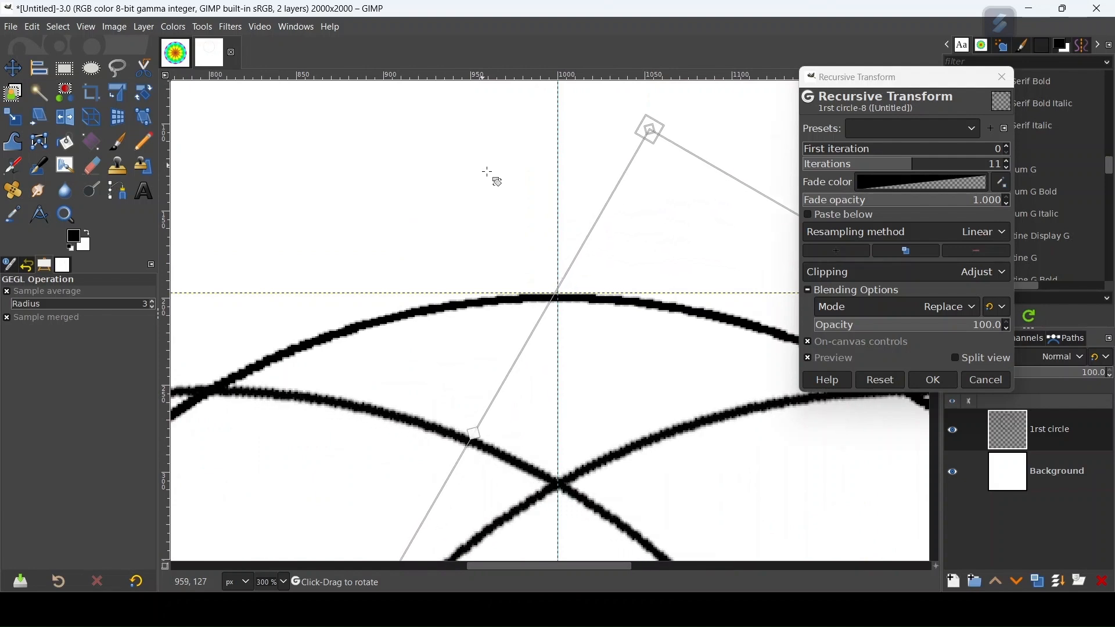
left_click(914, 380)
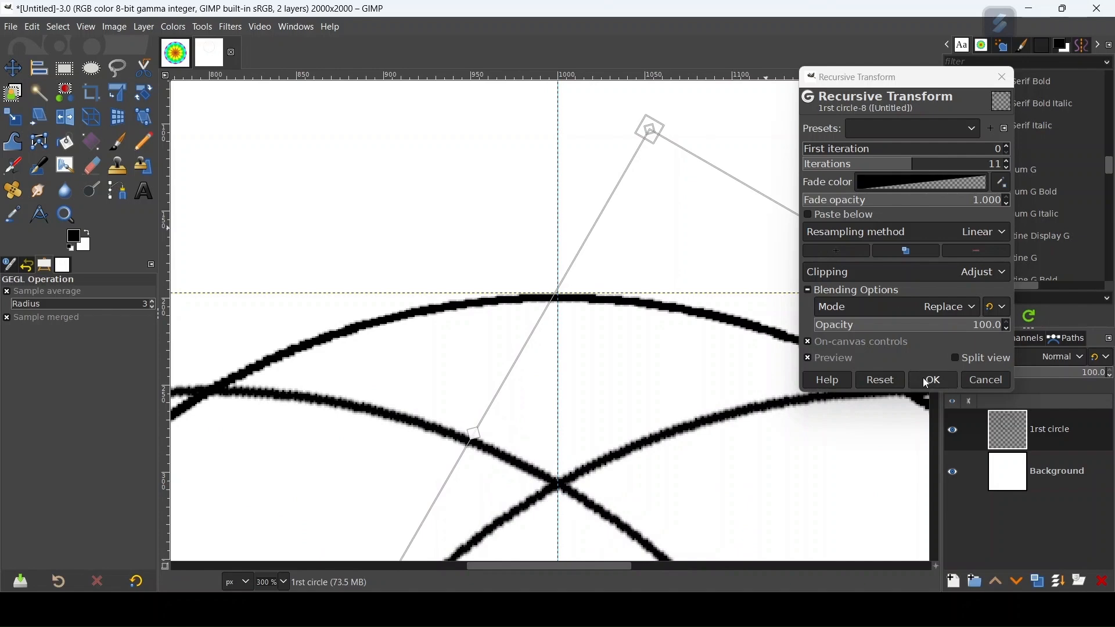
Step: Fuzzy-select all the narrow innermost segments around the pattern's centre, adding each one to the selection
scroll(403, 426, "down", 5)
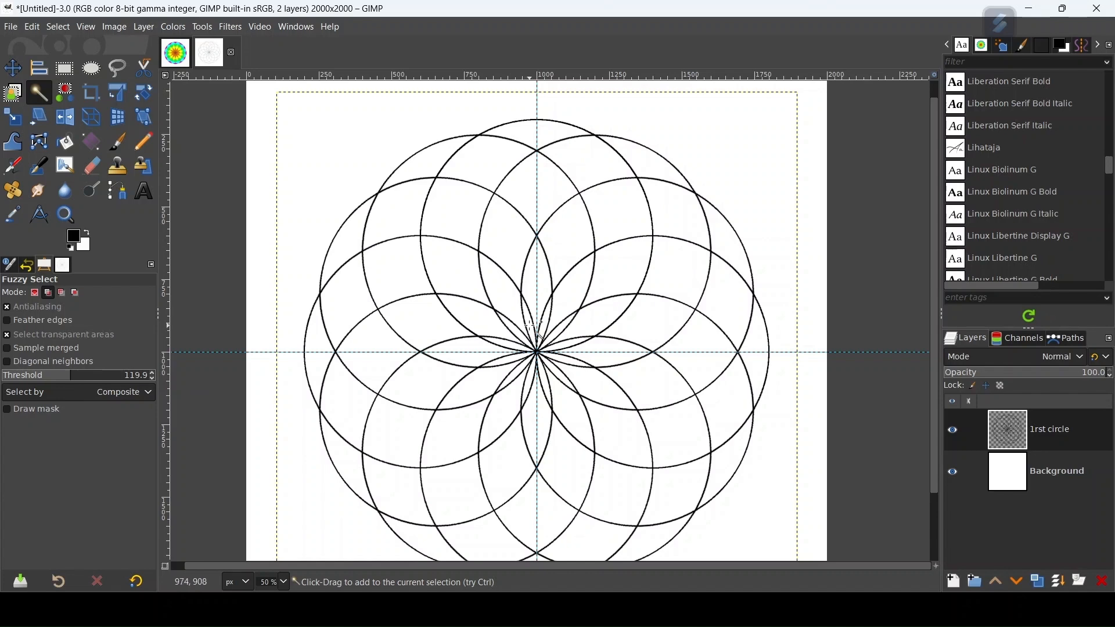
key("ctrl")
scroll(537, 360, "up", 1)
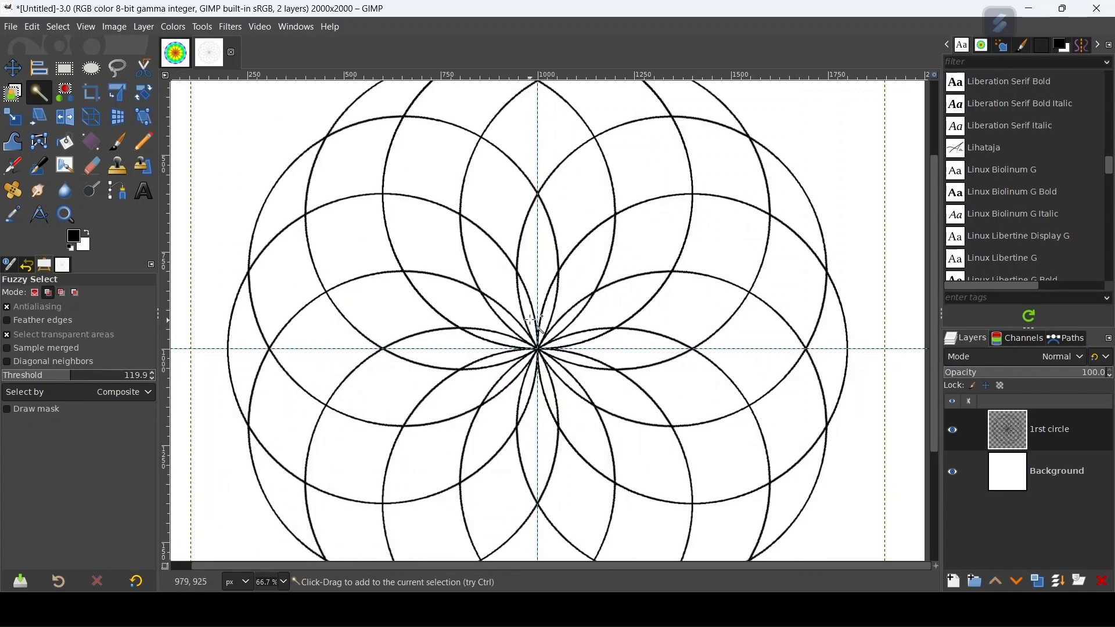
left_click(561, 323)
left_click(576, 341)
left_click(574, 358)
left_click(567, 377)
left_click(549, 387)
left_click(527, 388)
left_click(506, 379)
left_click(496, 358)
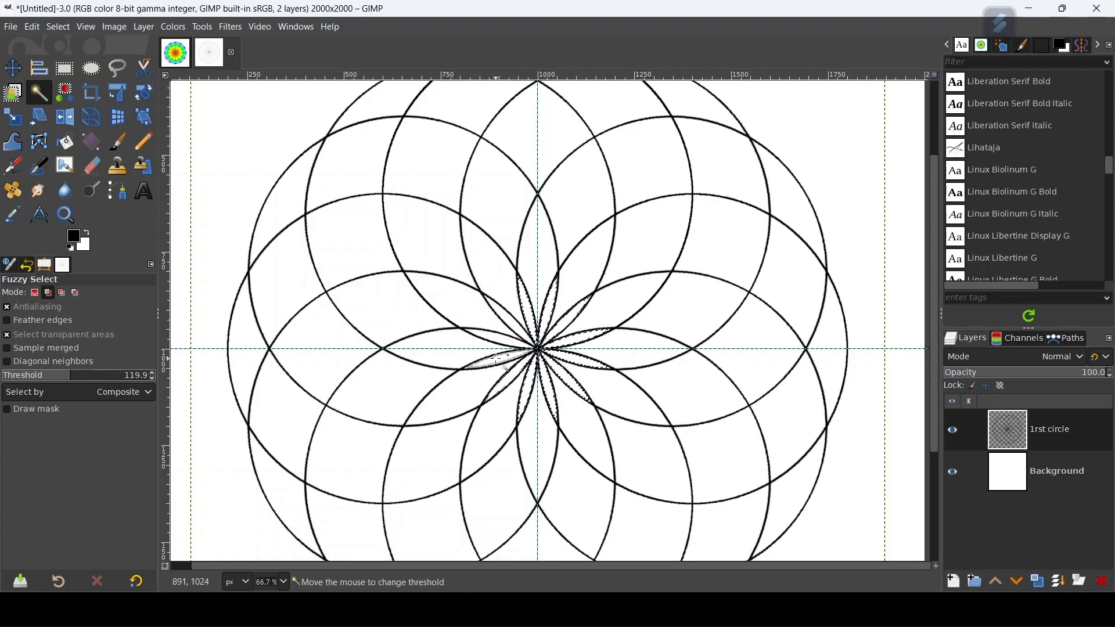
left_click(495, 342)
left_click(501, 322)
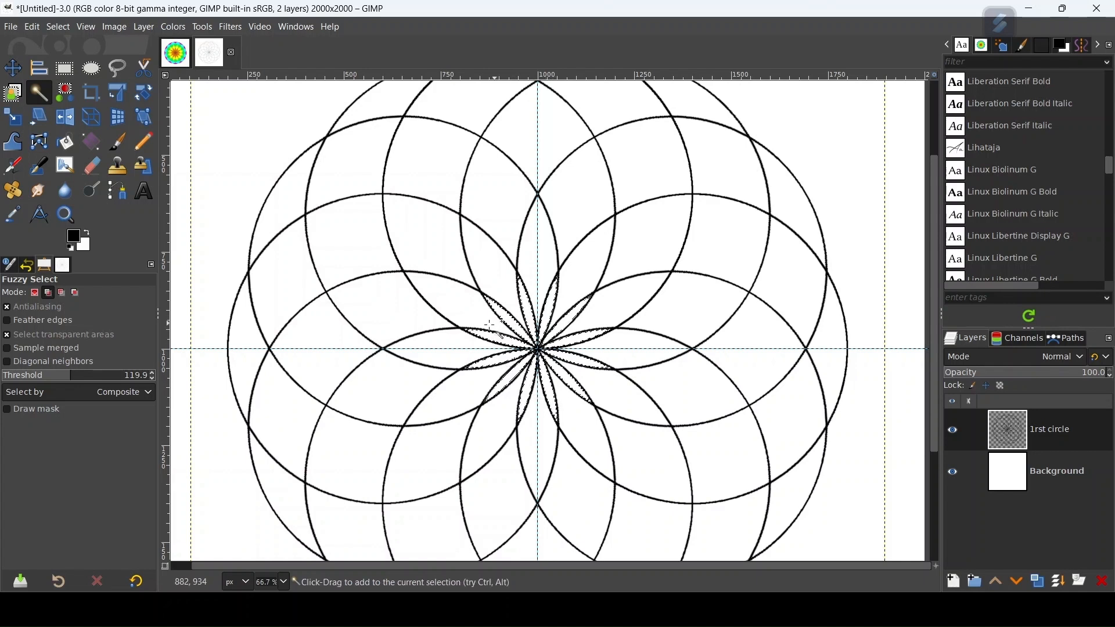
Step: Set the foreground colour to red, d61010 in HTML notation
left_click(76, 240)
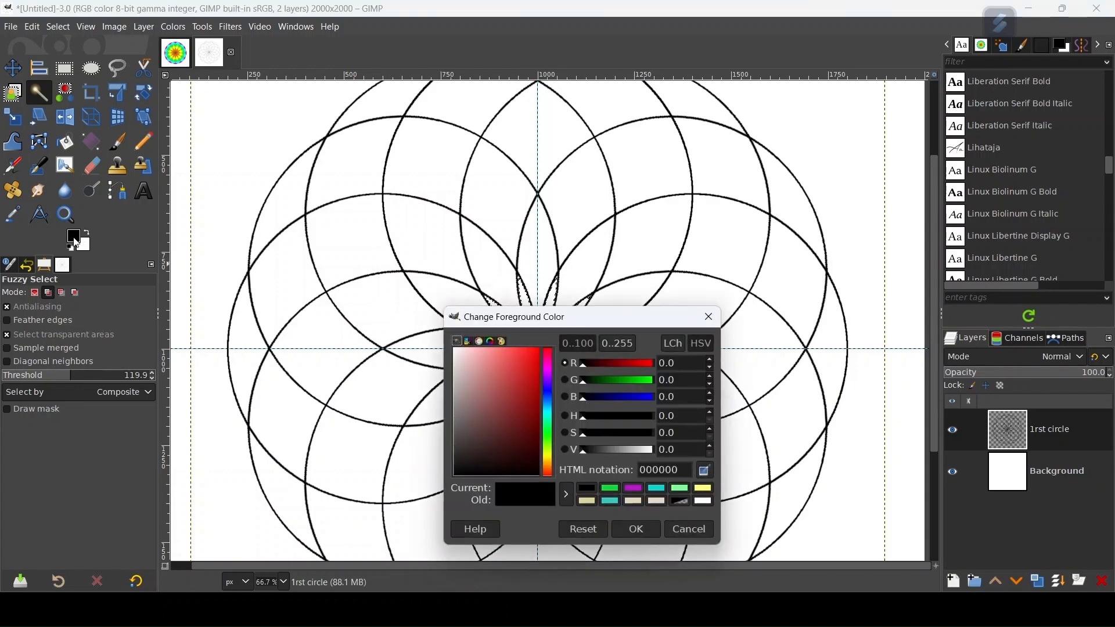
left_click_drag(527, 368, 534, 368)
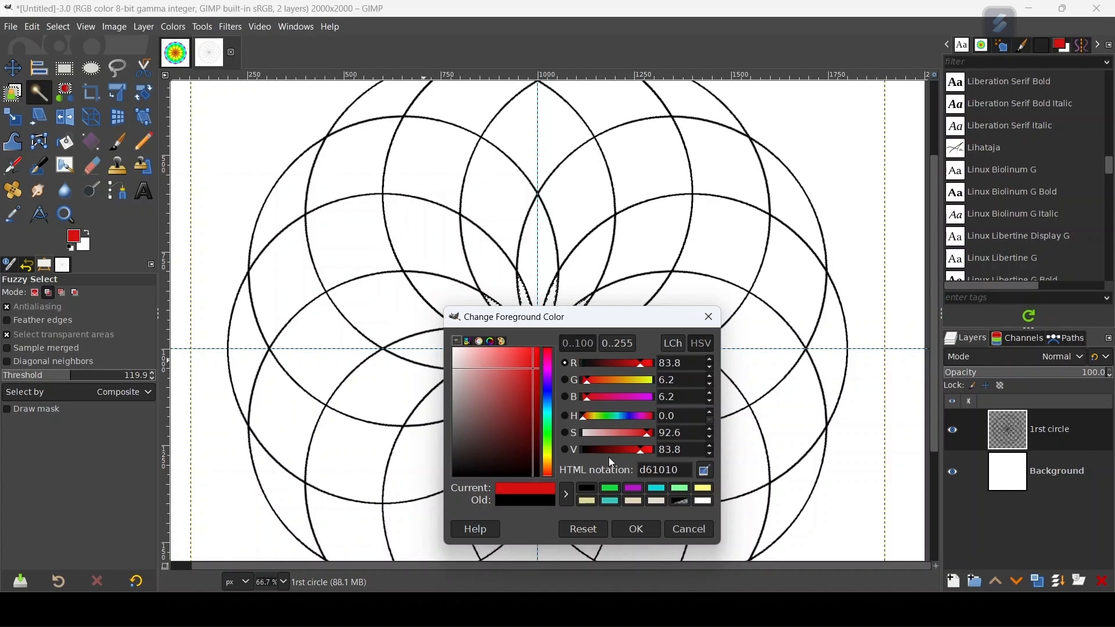
left_click(638, 530)
mouse_move(74, 238)
left_mouse_down()
mouse_move(521, 314)
mouse_move(74, 236)
left_mouse_up()
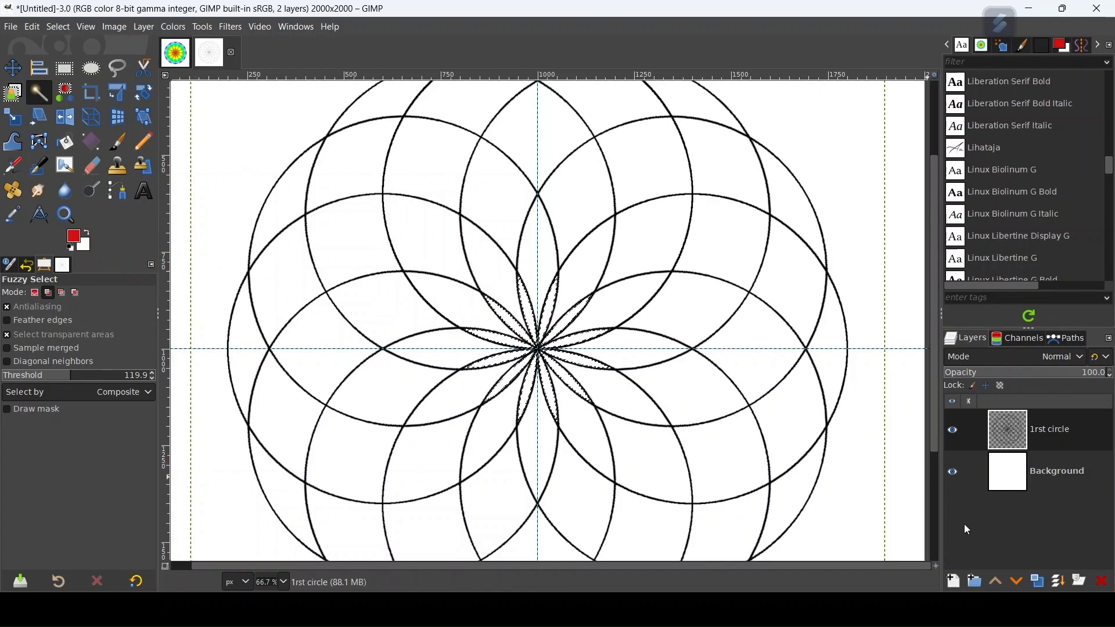
Step: Add a transparent layer named color 1, fill the selected innermost segments with the red foreground colour, and clear the selection
left_click(955, 582)
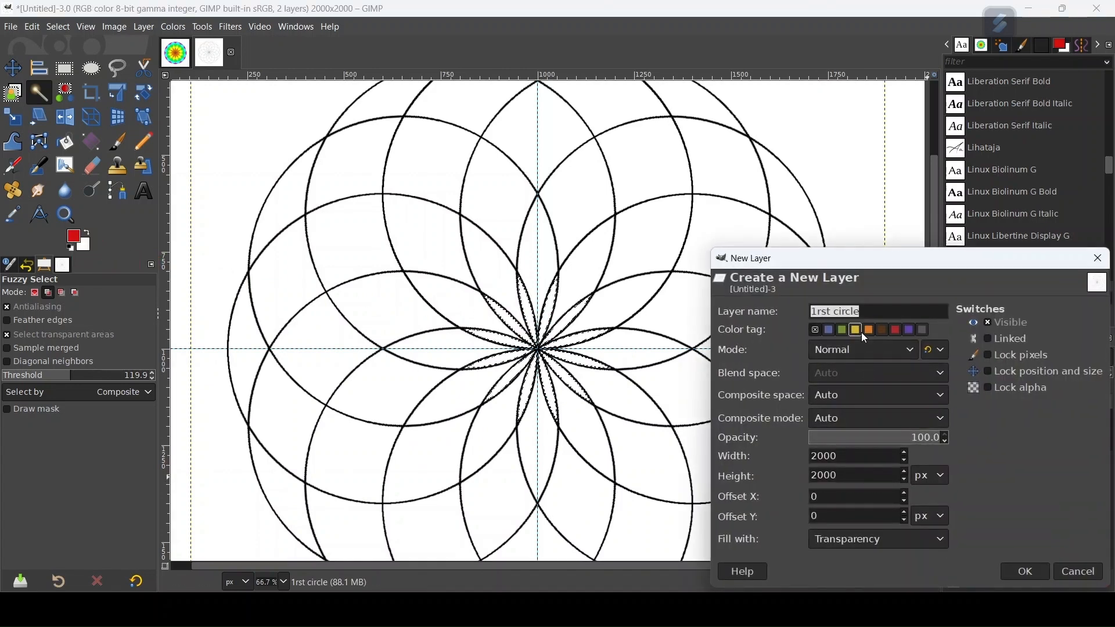
type("color 1")
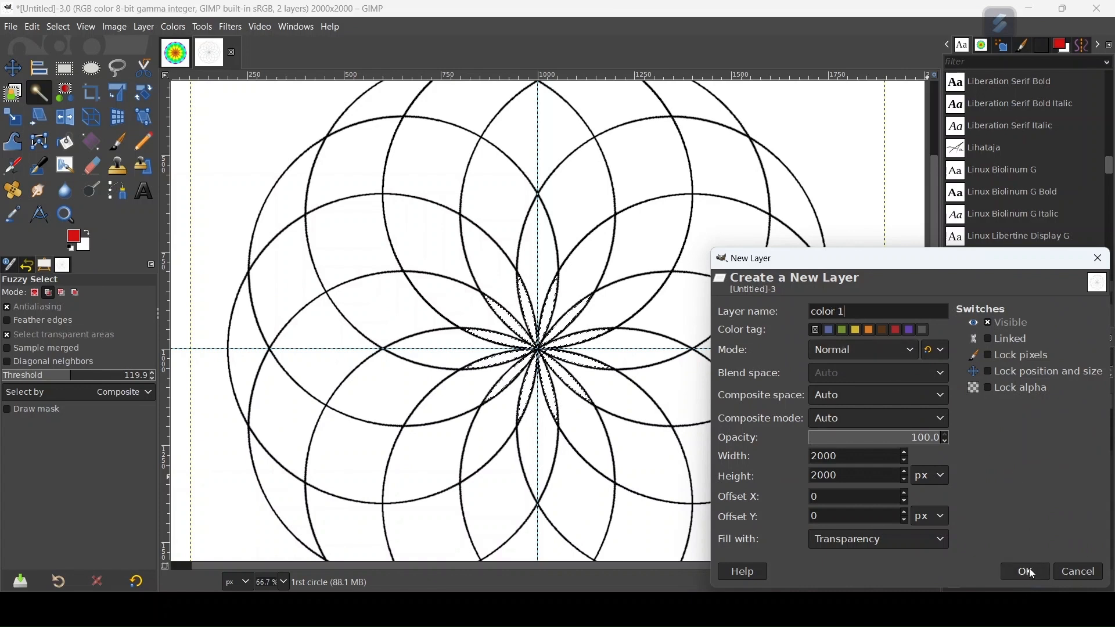
left_click(1029, 572)
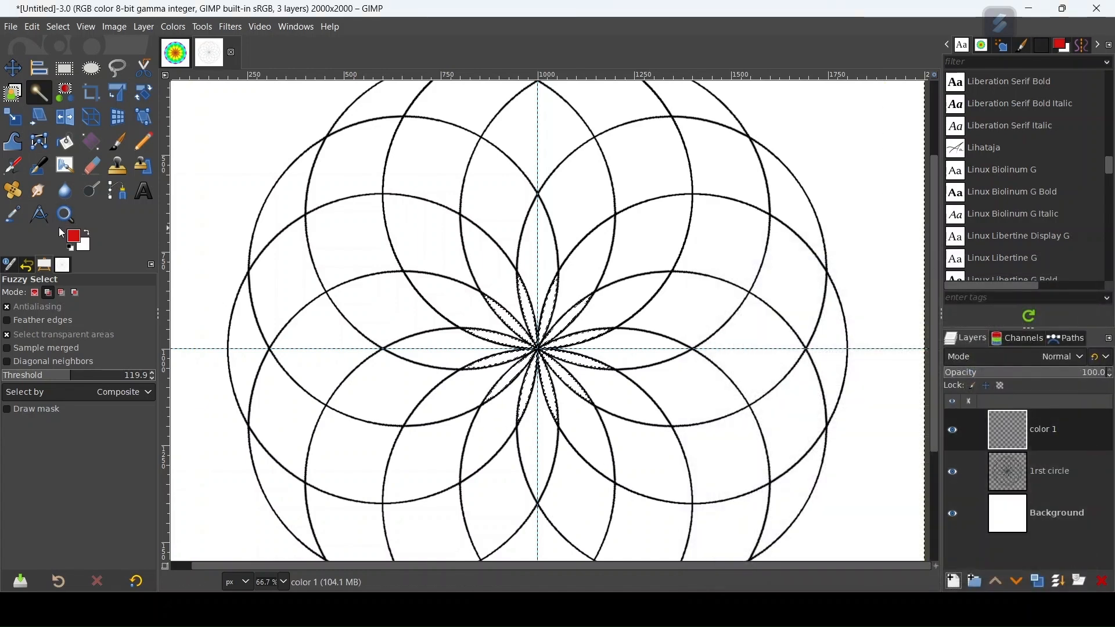
left_click_drag(75, 238, 504, 324)
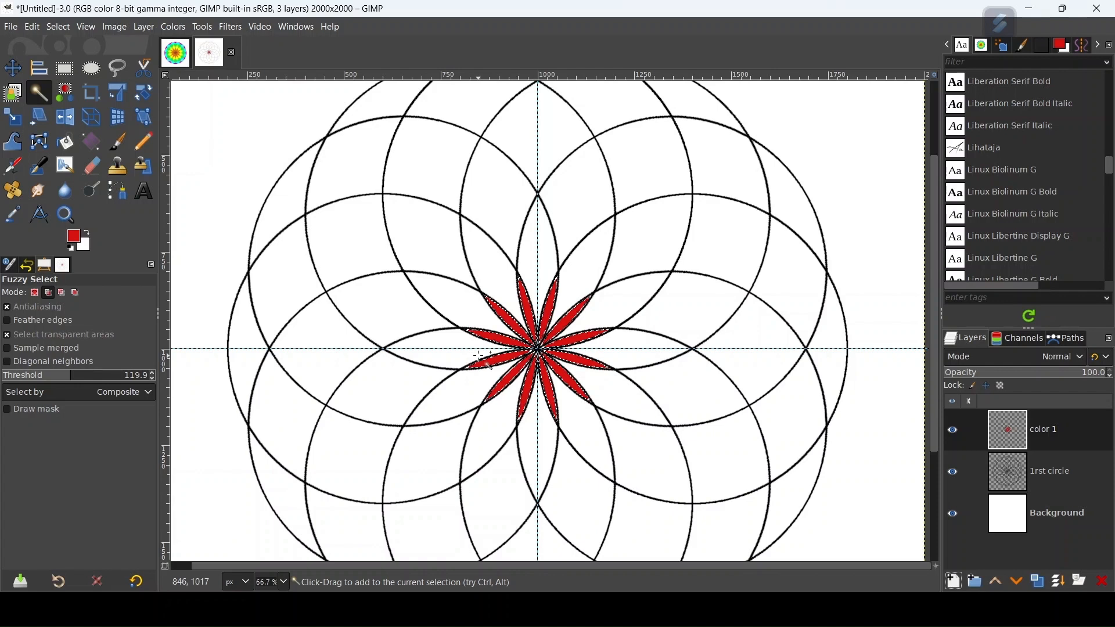
key("ctrl+shift+a")
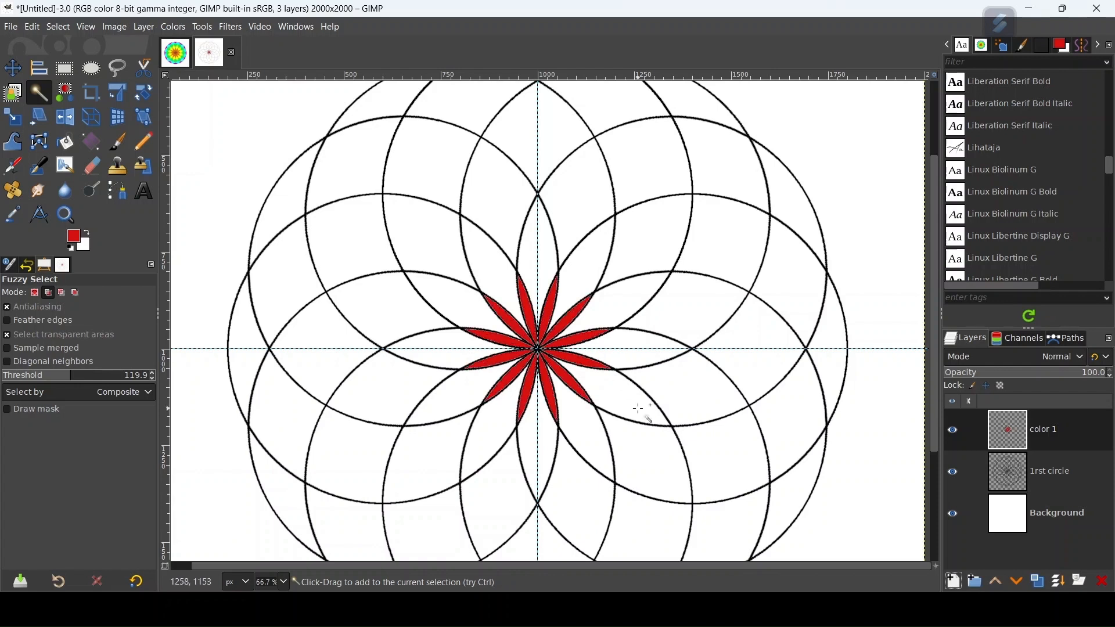
Step: On the 1rst circle layer, fuzzy-select the second ring of petal segments around the red centre, adding each one to the selection
left_click(1056, 475)
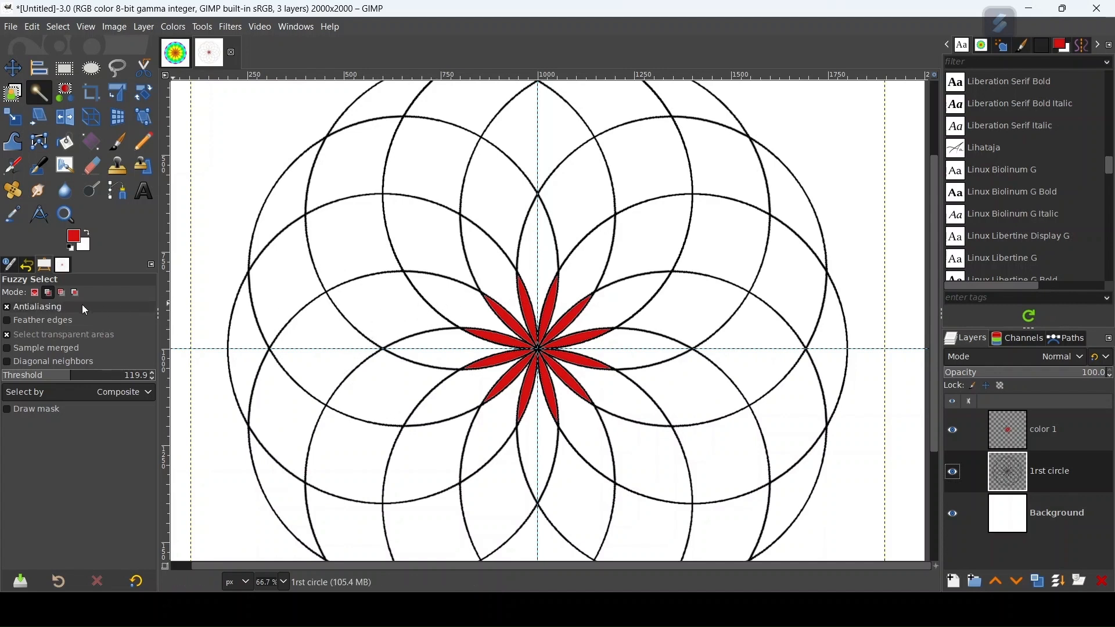
left_click(48, 294)
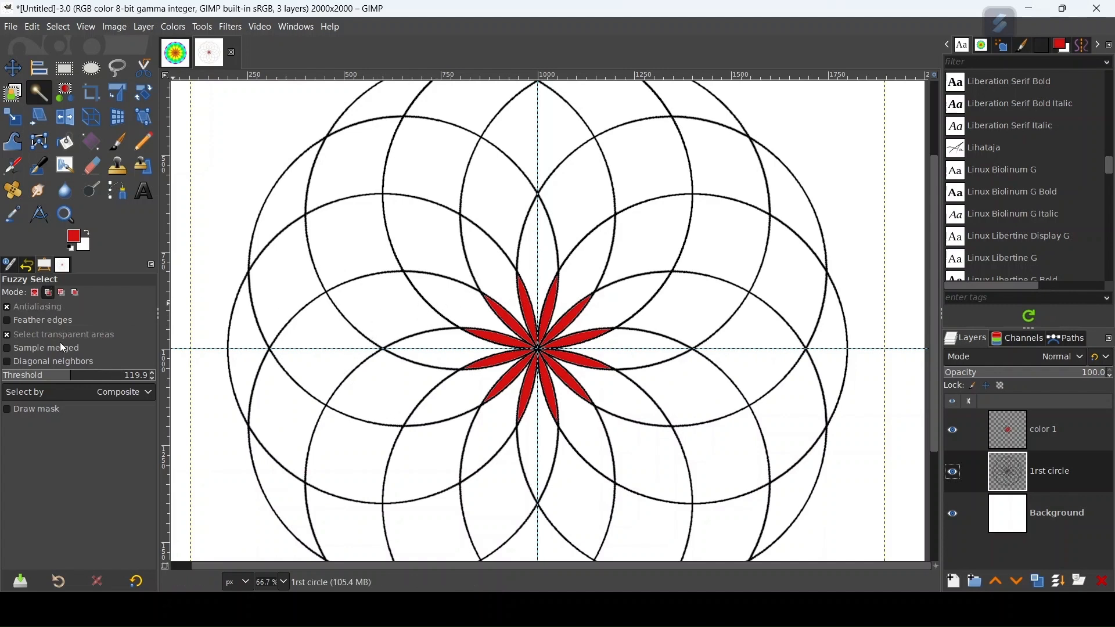
left_click(465, 307)
left_click(501, 261)
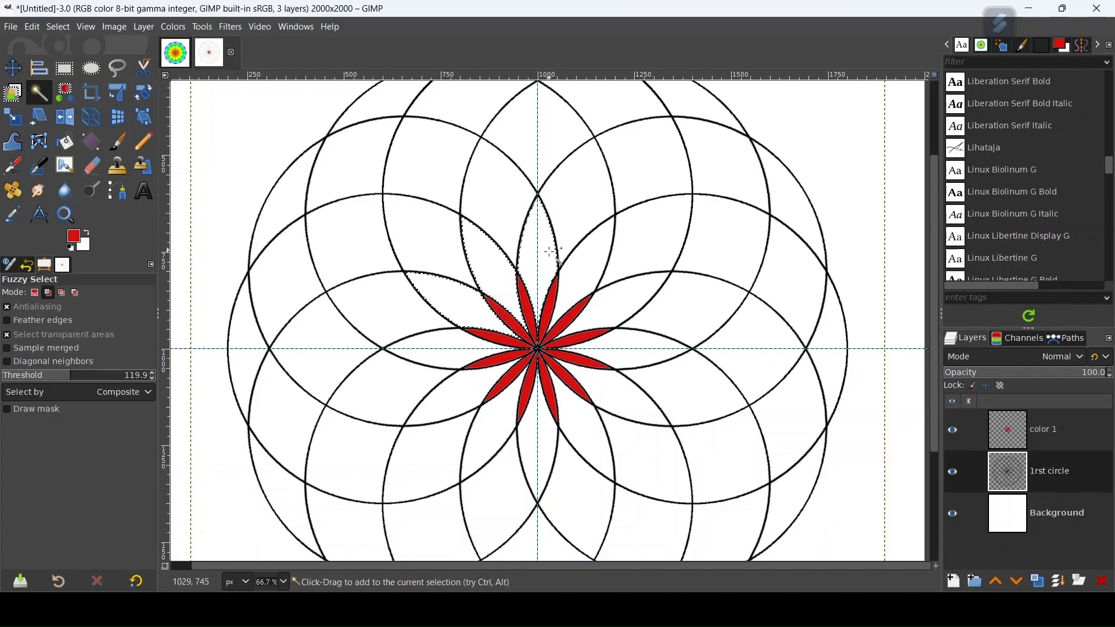
left_click(594, 275)
left_click(630, 360)
left_click(635, 393)
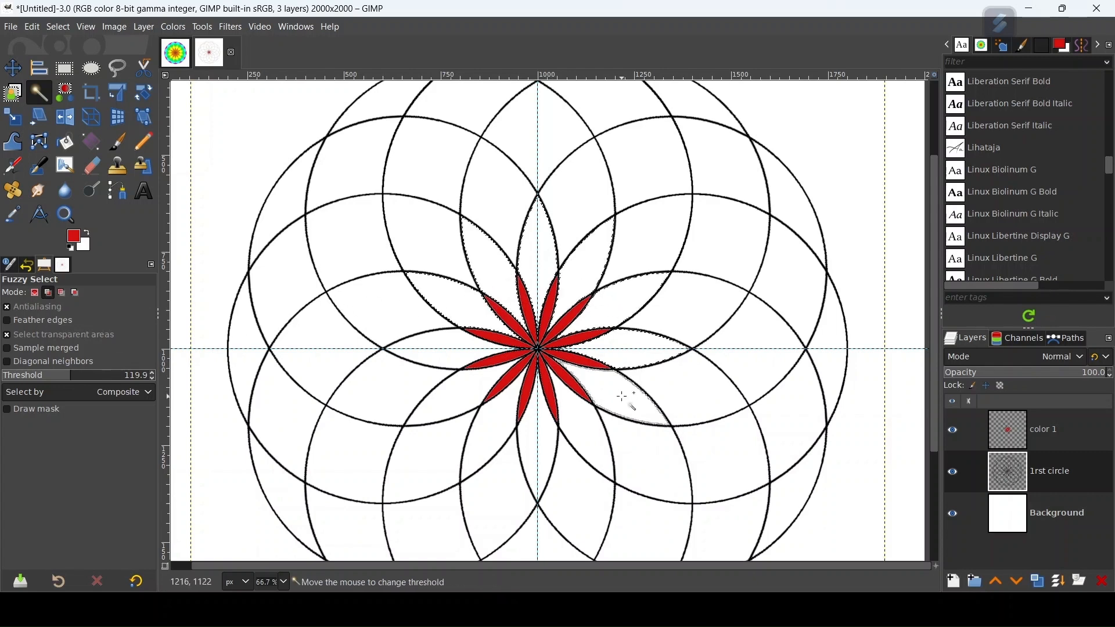
left_click(455, 398)
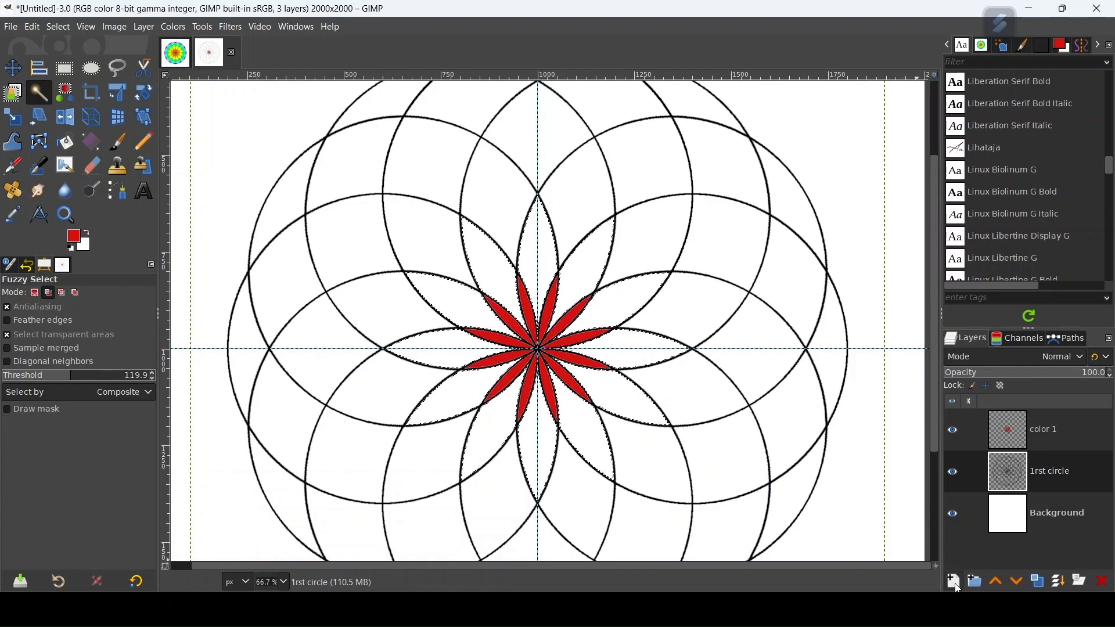
Step: Create a transparent layer named color 2 directly above the color 1 layer
left_click(954, 580)
left_click(854, 311)
key("BackSpace")
type("2")
left_click(1026, 572)
left_click_drag(1059, 477, 1038, 427)
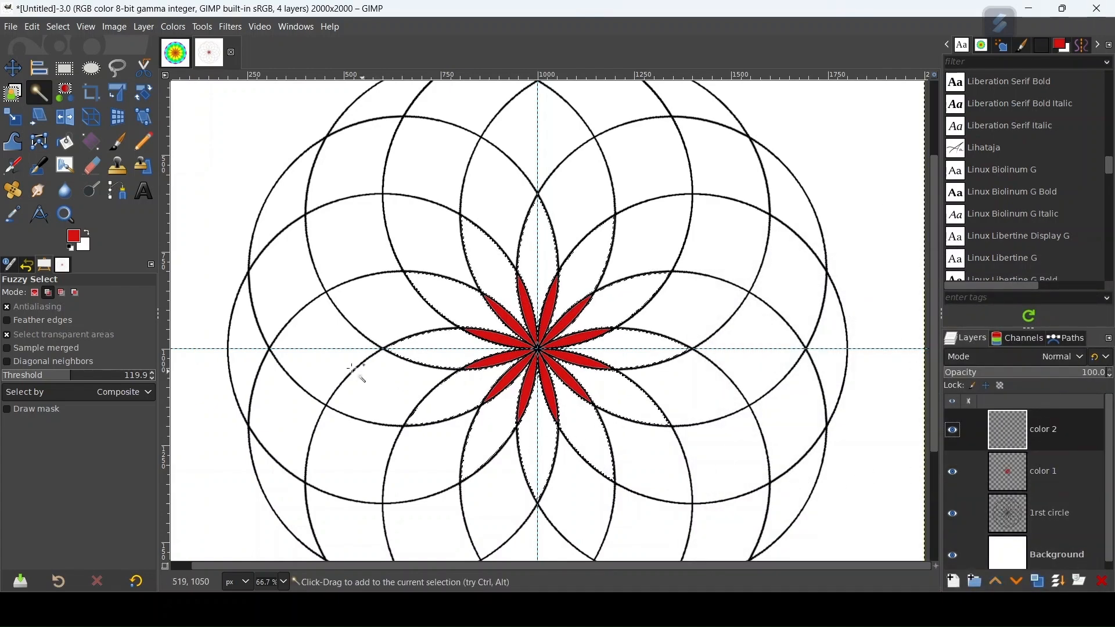
Step: Set the foreground colour to magenta d610cb and fill the selected second-ring petals on the color 2 layer, clearing the selection
left_click(74, 238)
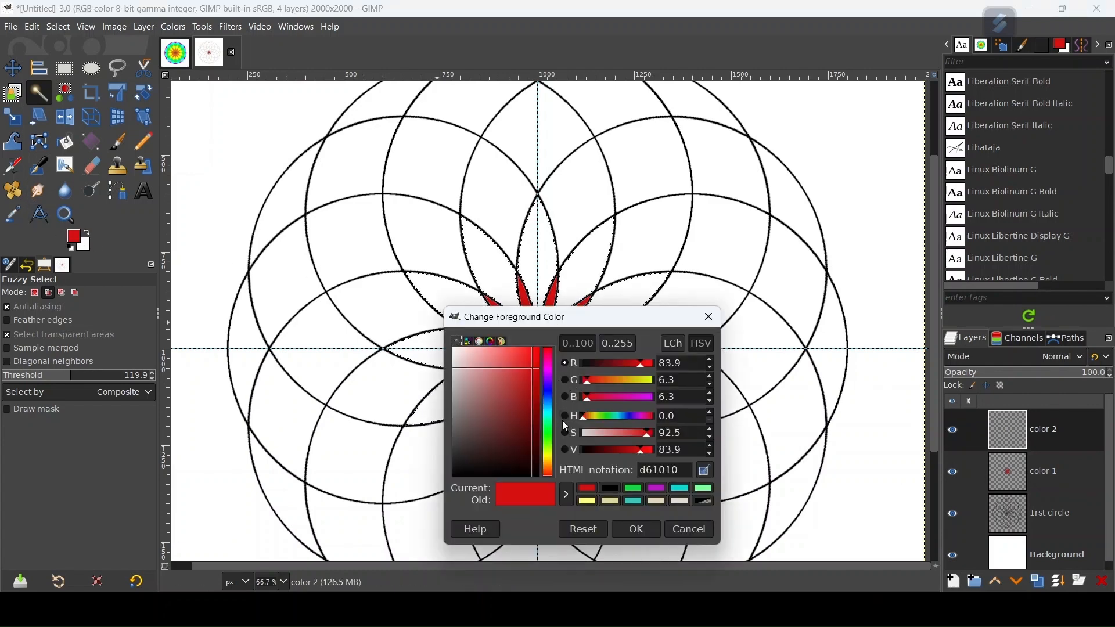
left_click_drag(550, 378, 548, 371)
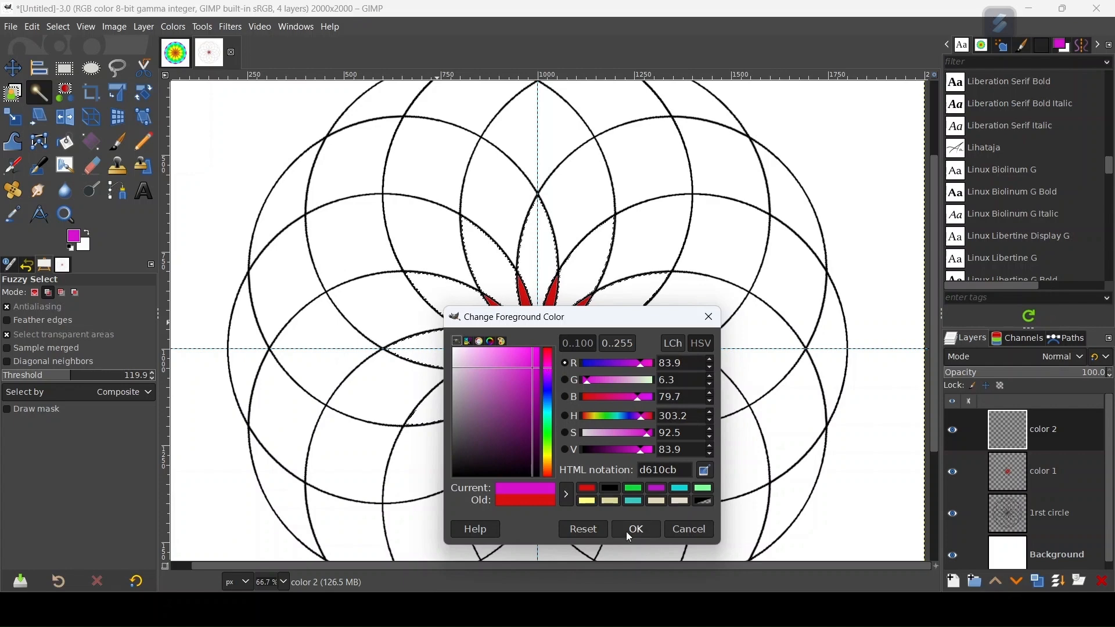
left_click(636, 529)
left_click_drag(75, 239, 485, 284)
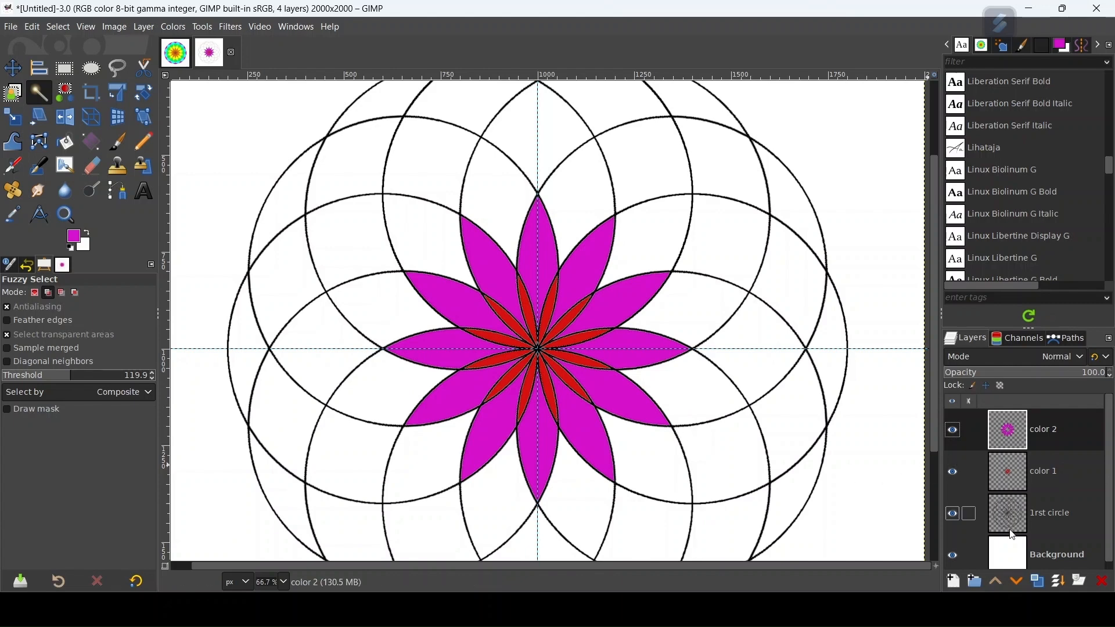
left_click(955, 581)
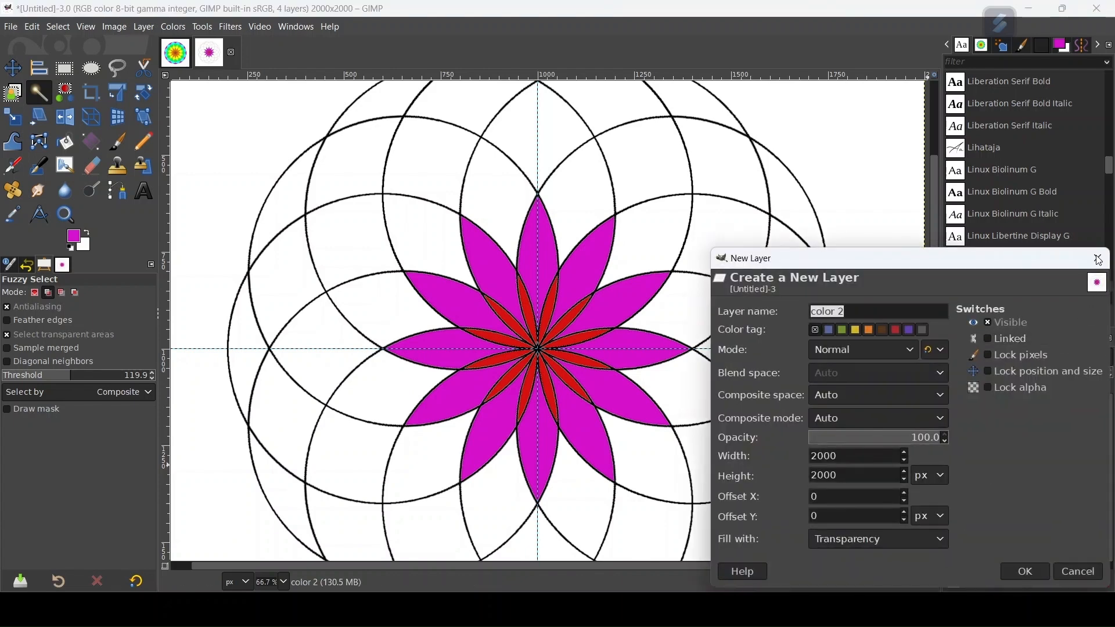
left_click(1098, 260)
Step: On the 1rst circle layer, fuzzy-select all the third-ring segments between and outside the magenta petals
left_click(1046, 513)
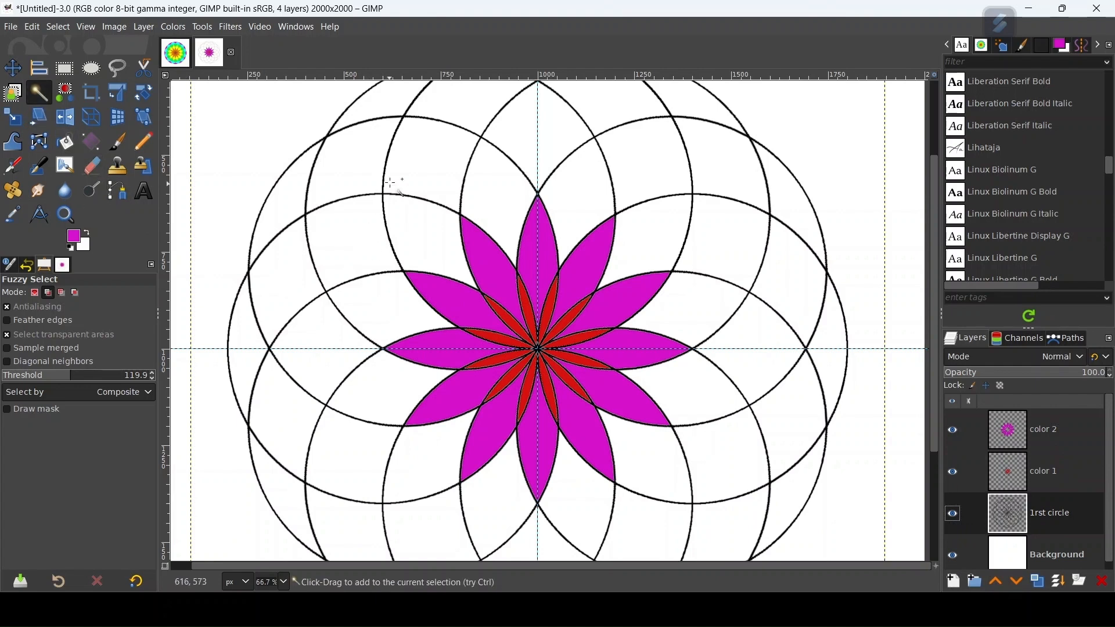
left_click(525, 197)
left_click(653, 461)
left_click(598, 488)
left_click(510, 506)
left_click(429, 473)
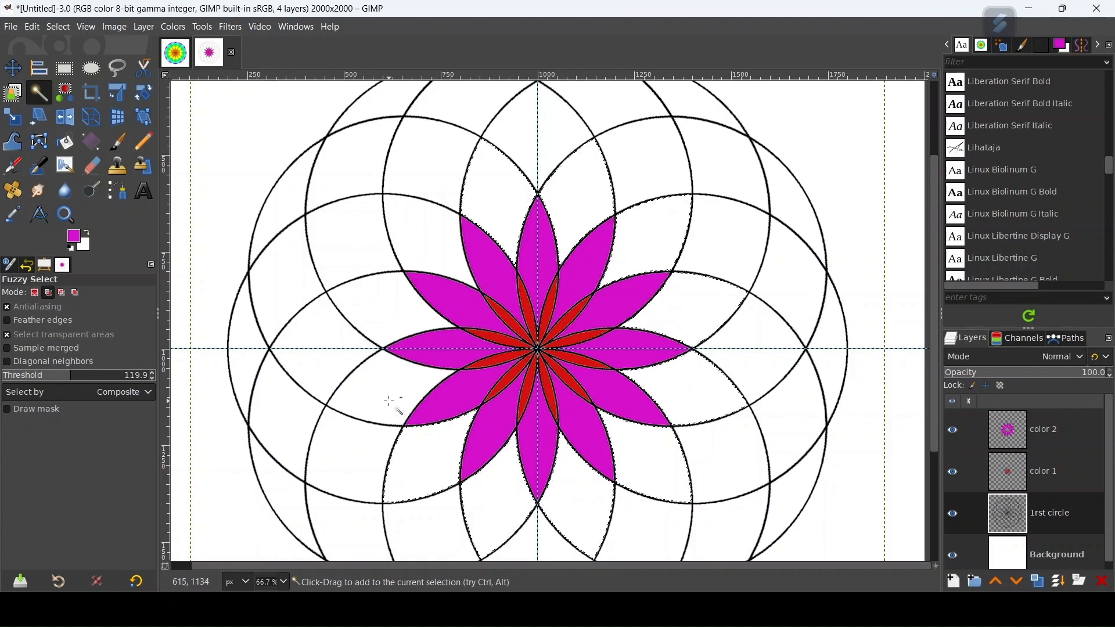
left_click(421, 305)
left_click(445, 232)
Step: Set the foreground colour to blue, 1f8fe5 in HTML notation
left_click(74, 238)
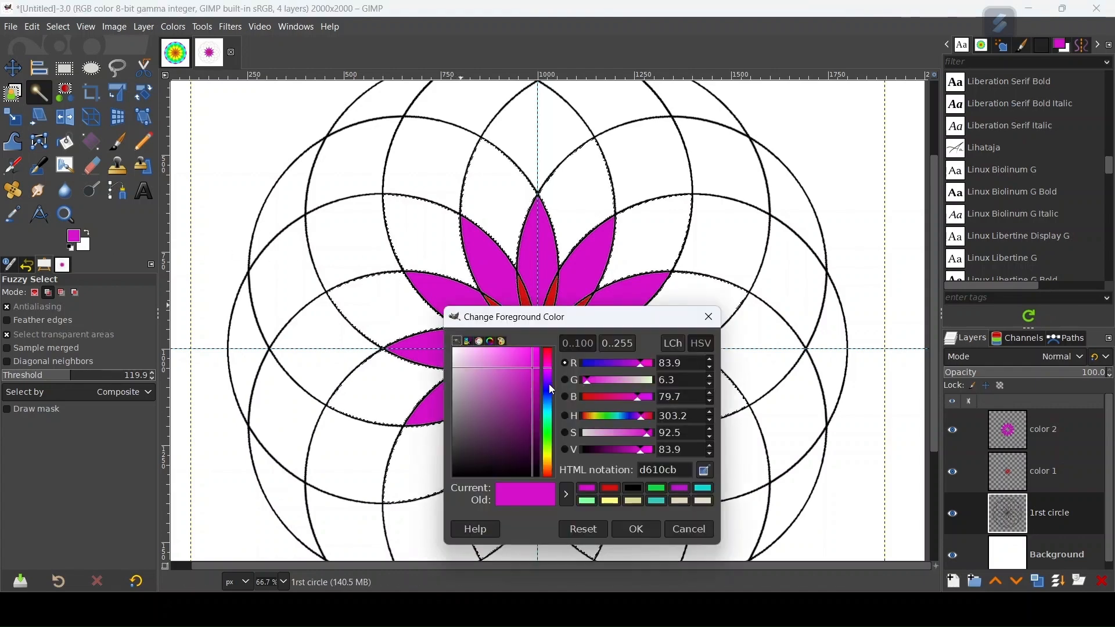
left_click_drag(548, 396, 552, 406)
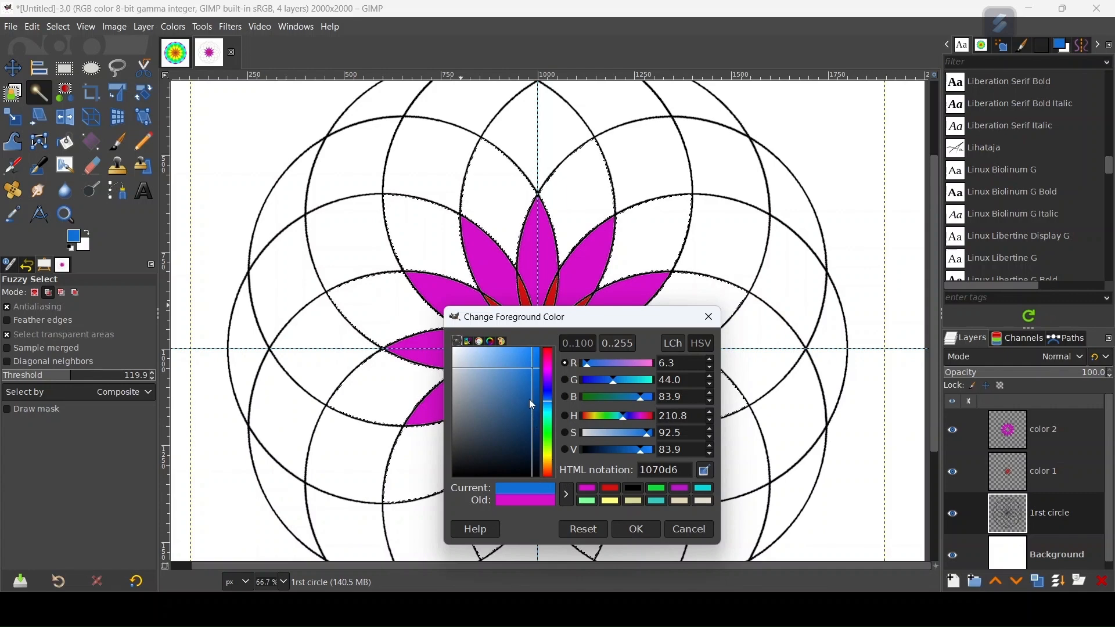
left_click_drag(552, 413, 528, 362)
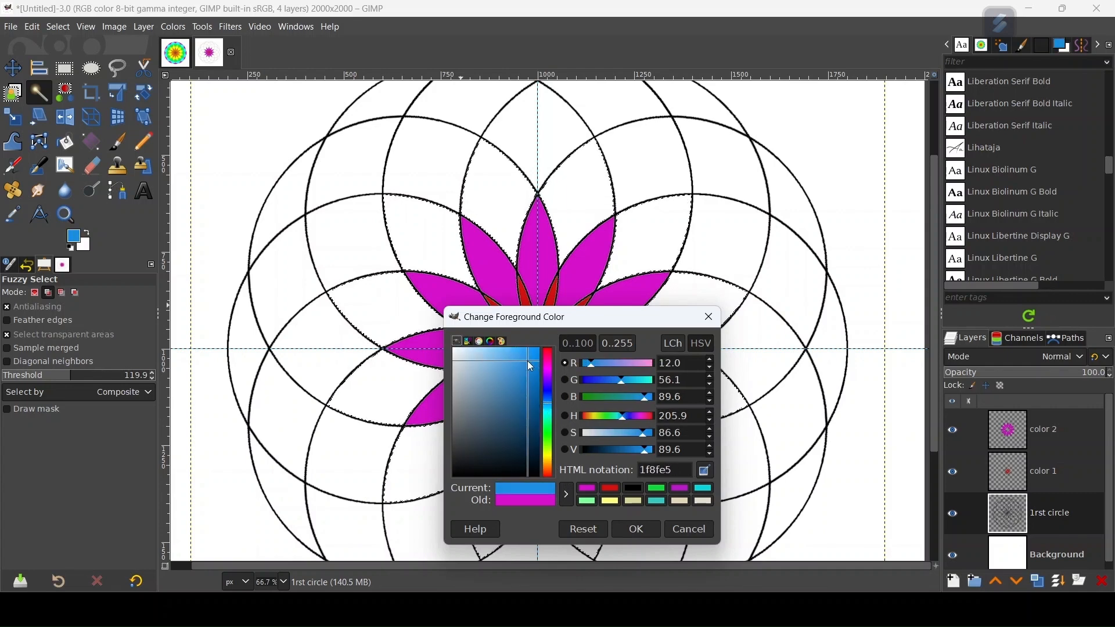
left_click(642, 531)
Step: Add a layer named color 3 above color 2, fill the selected third-ring segments with the blue foreground colour, and clear the selection
left_click(1081, 441)
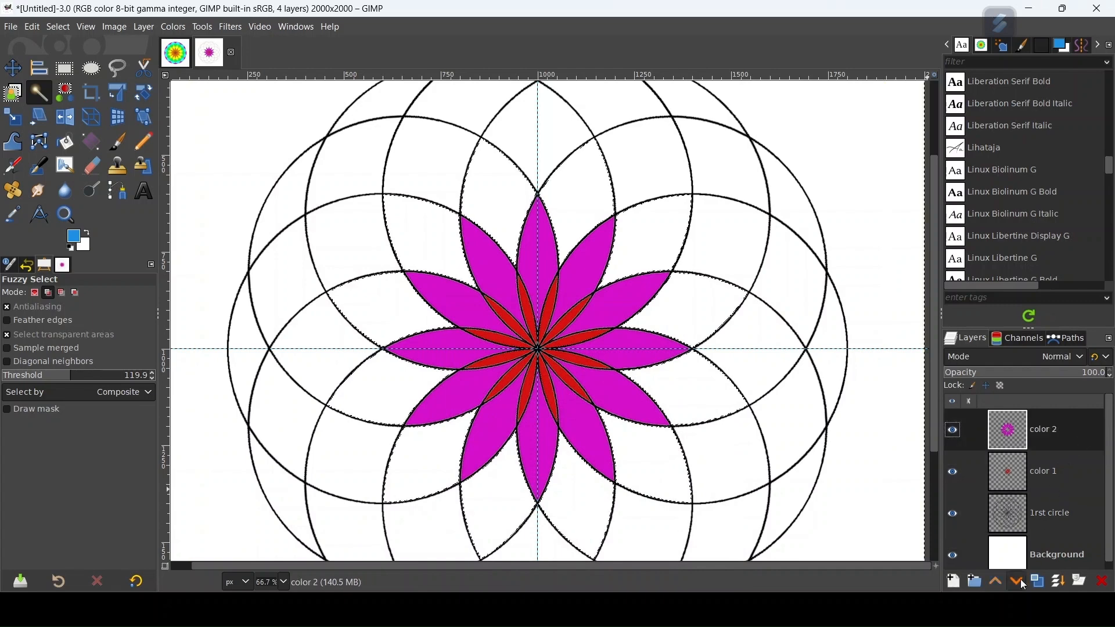
left_click(955, 582)
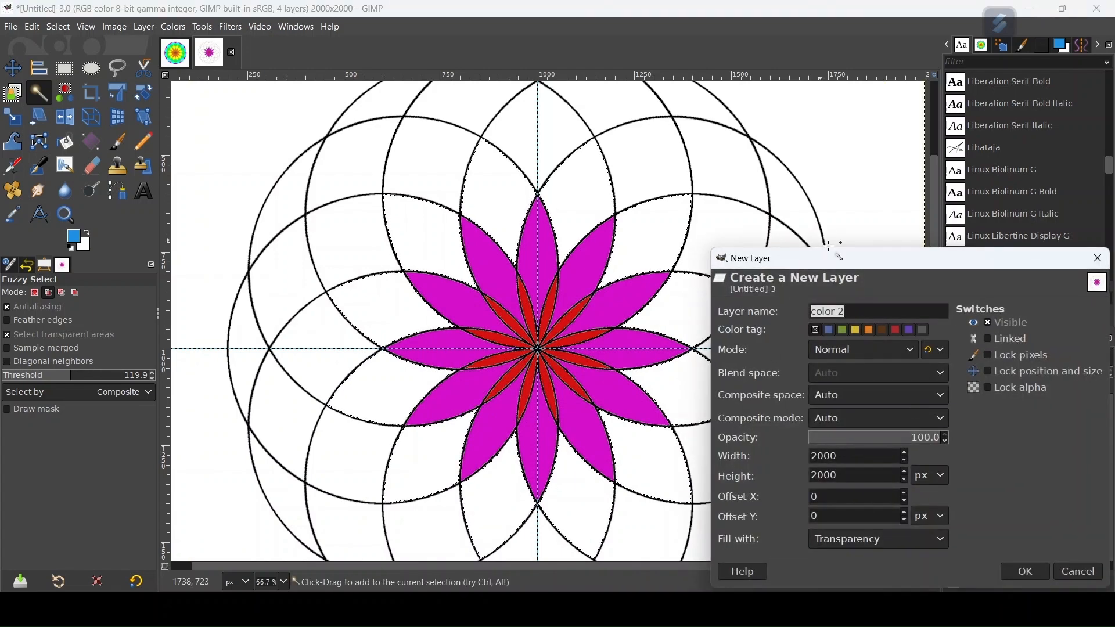
key("End")
key("BackSpace")
type("3")
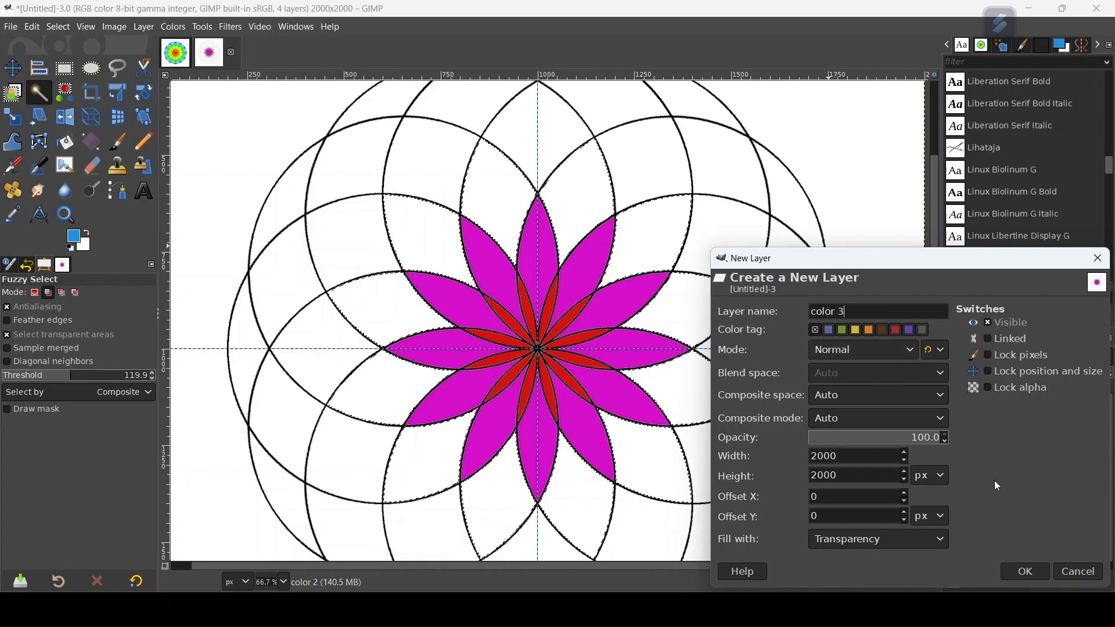
left_click(1027, 571)
left_click_drag(71, 246, 415, 239)
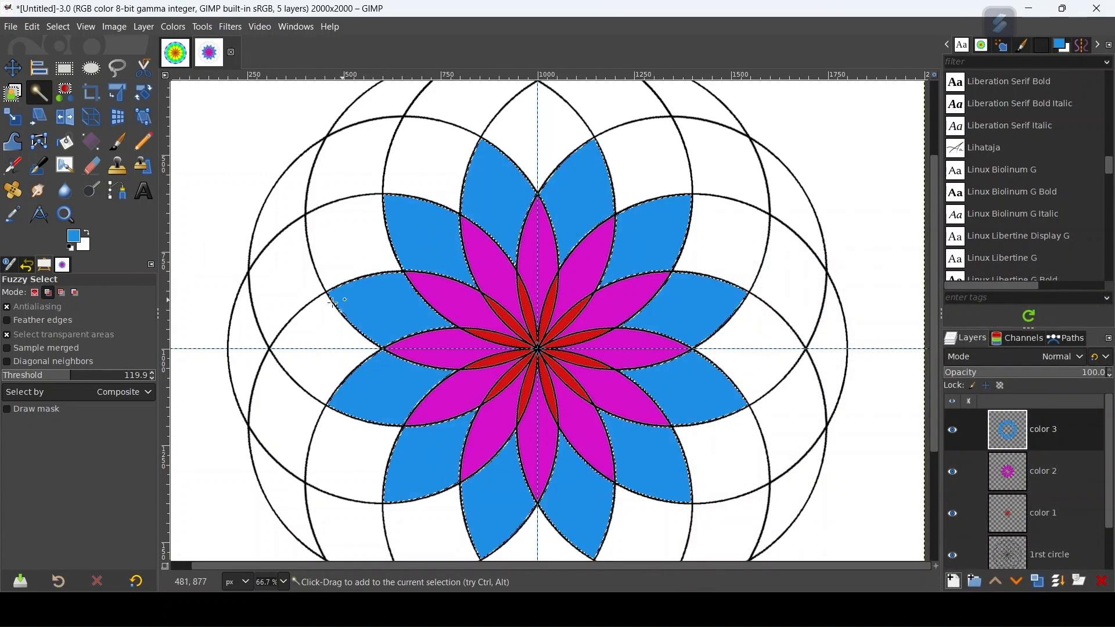
key("ctrl+shift+a")
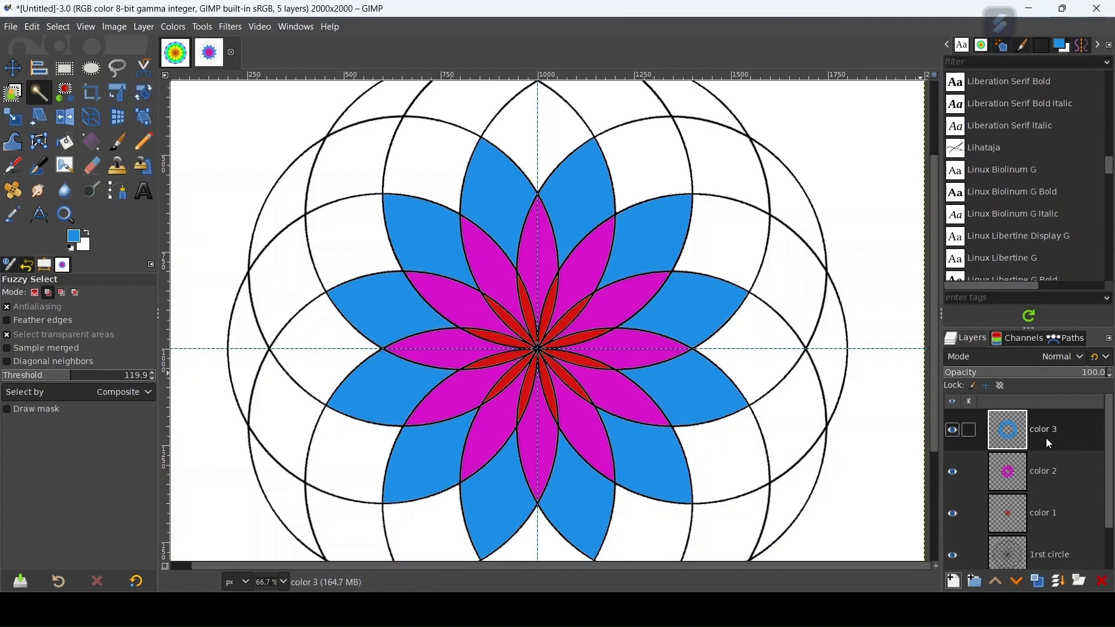
Step: On the 1rst circle layer, fuzzy-select all the fourth-ring segments just outside the blue ones
left_click(1046, 555)
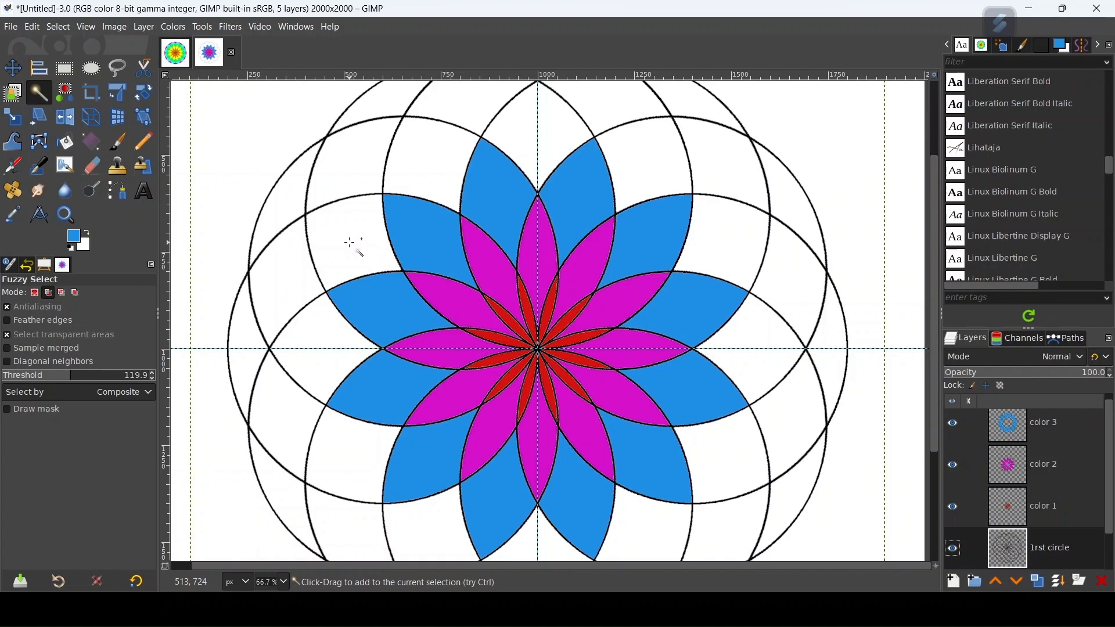
left_click(548, 151)
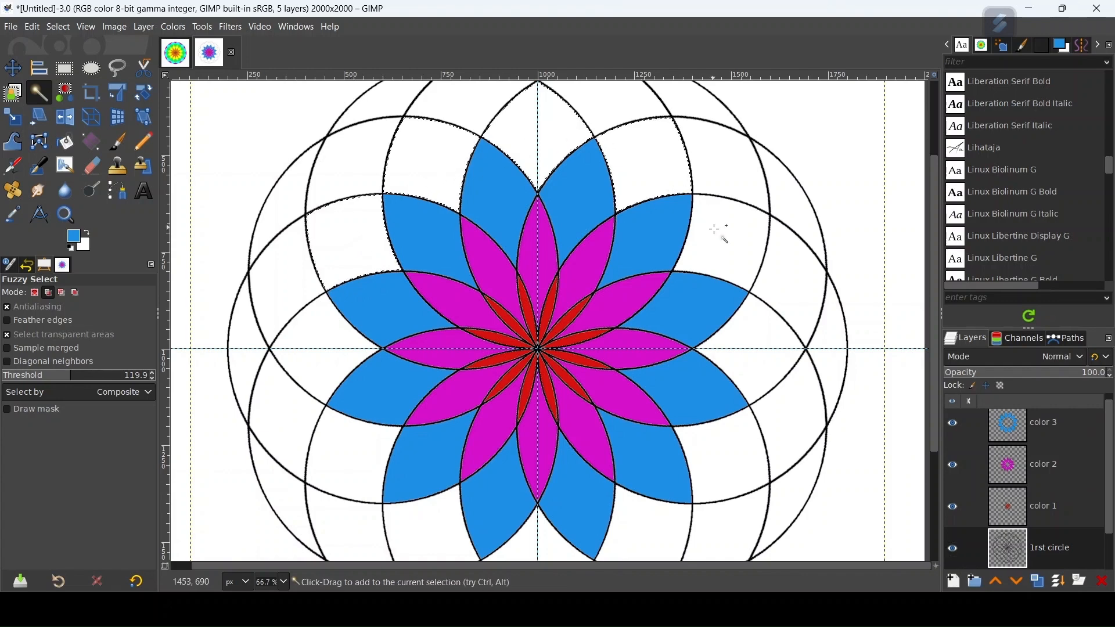
left_click(757, 356, "shift")
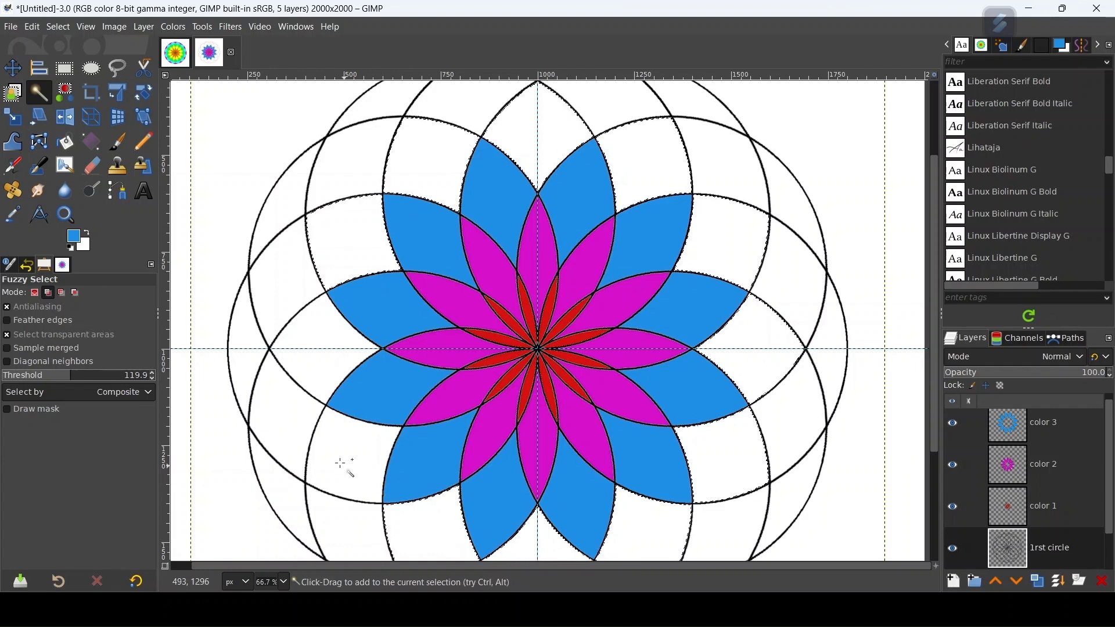
left_click(317, 372, "shift")
Step: Create a transparent layer named color 4 directly above the color 3 layer
left_click(1056, 427)
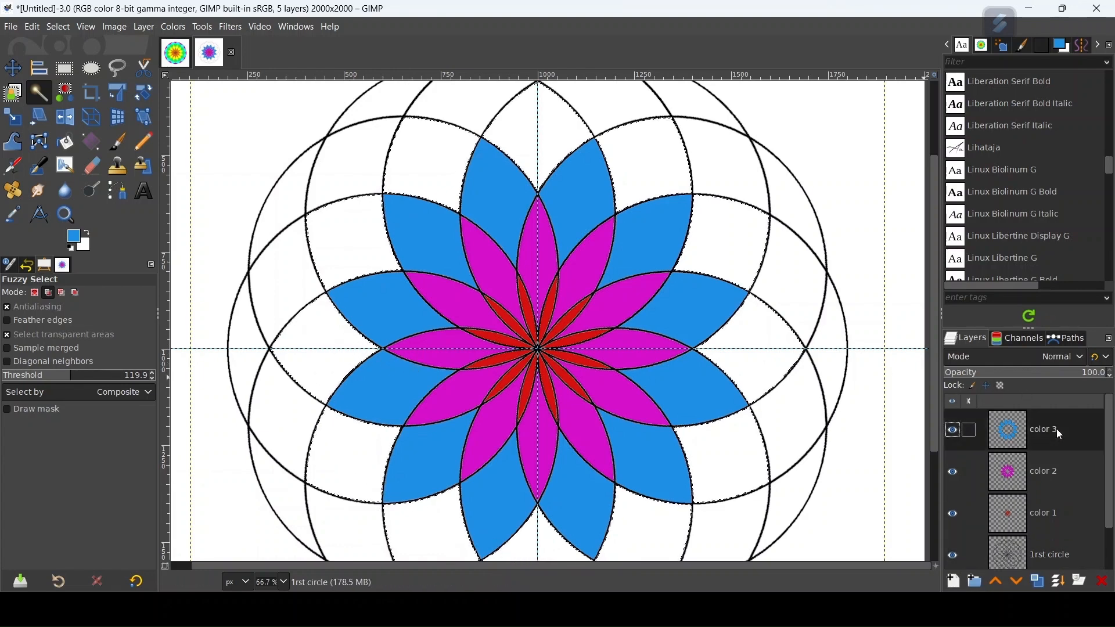
left_click(956, 583)
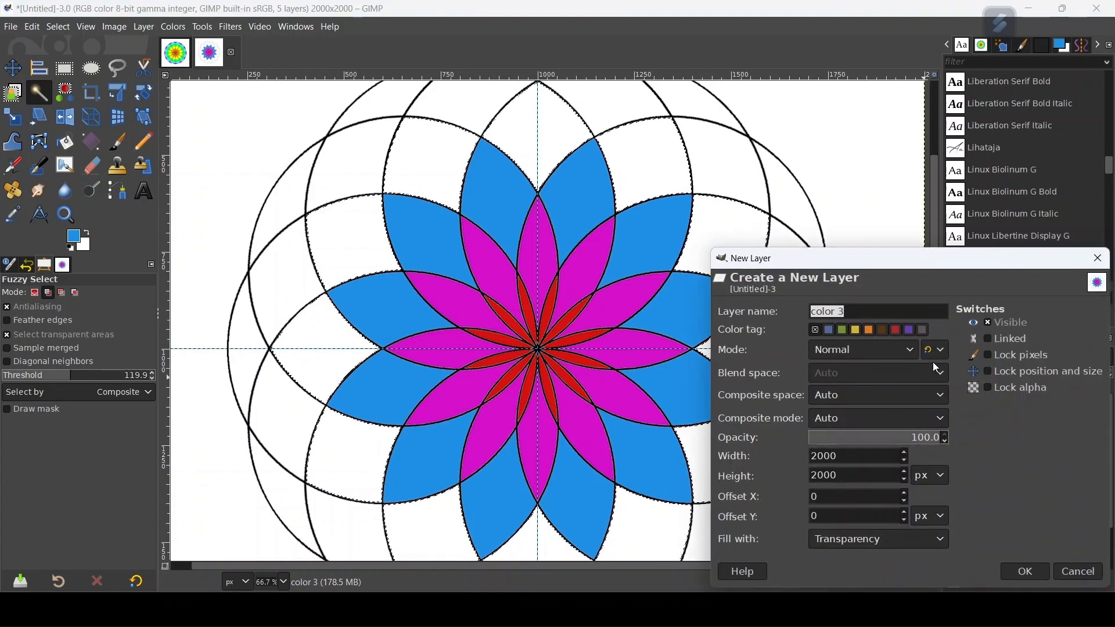
type("4")
left_click(1025, 572)
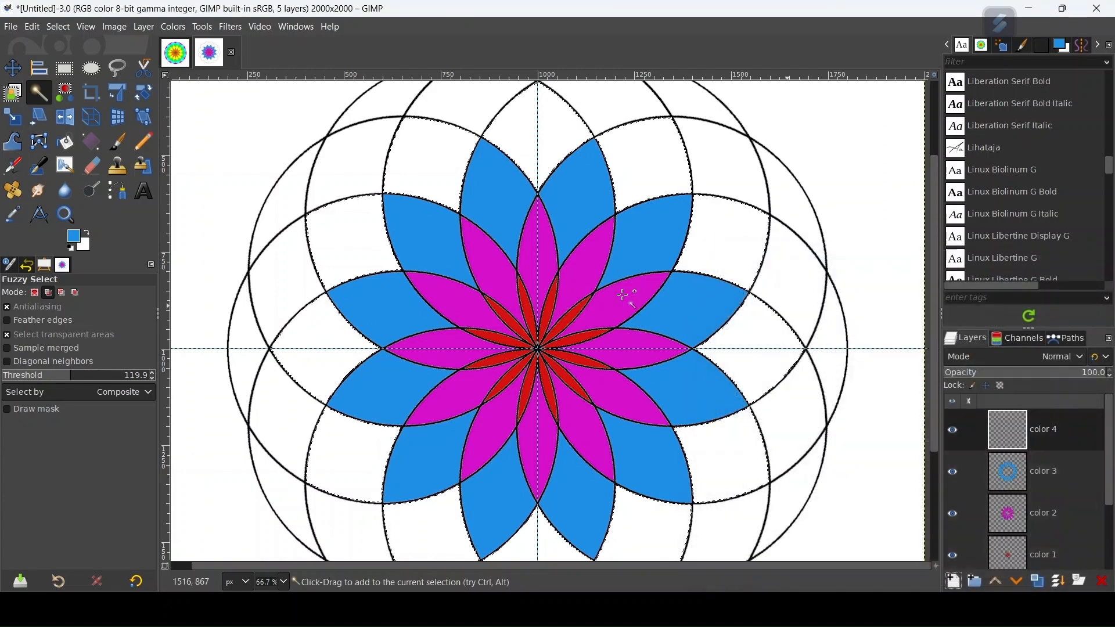
Step: Fill the selected fourth-ring segments on the color 4 layer with green, 1fe57a in HTML notation, and clear the selection
left_click(74, 238)
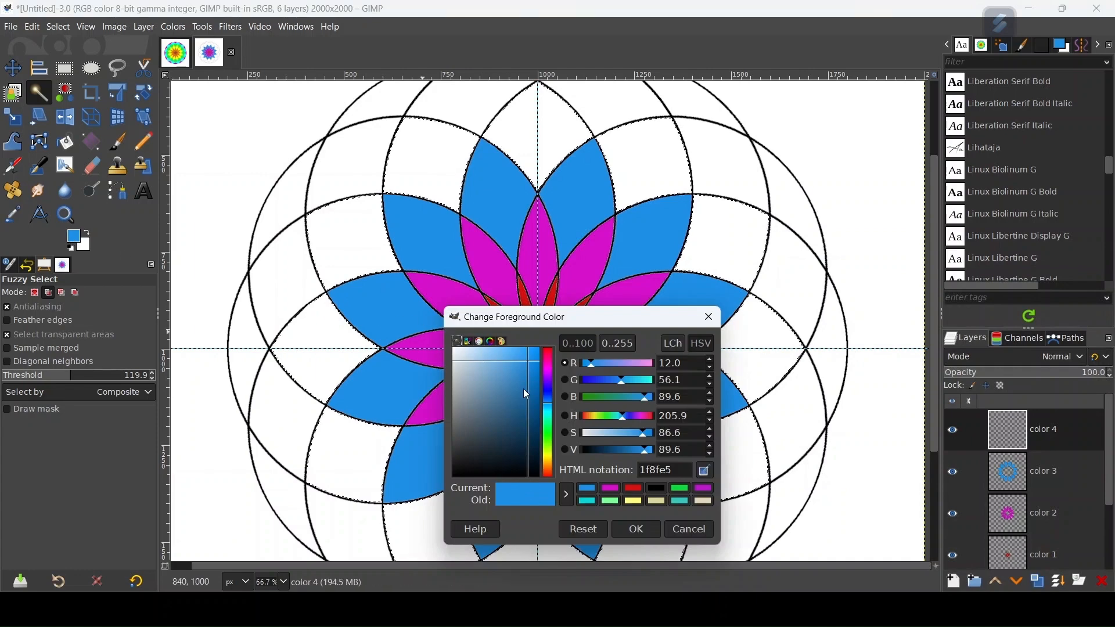
left_click(550, 433)
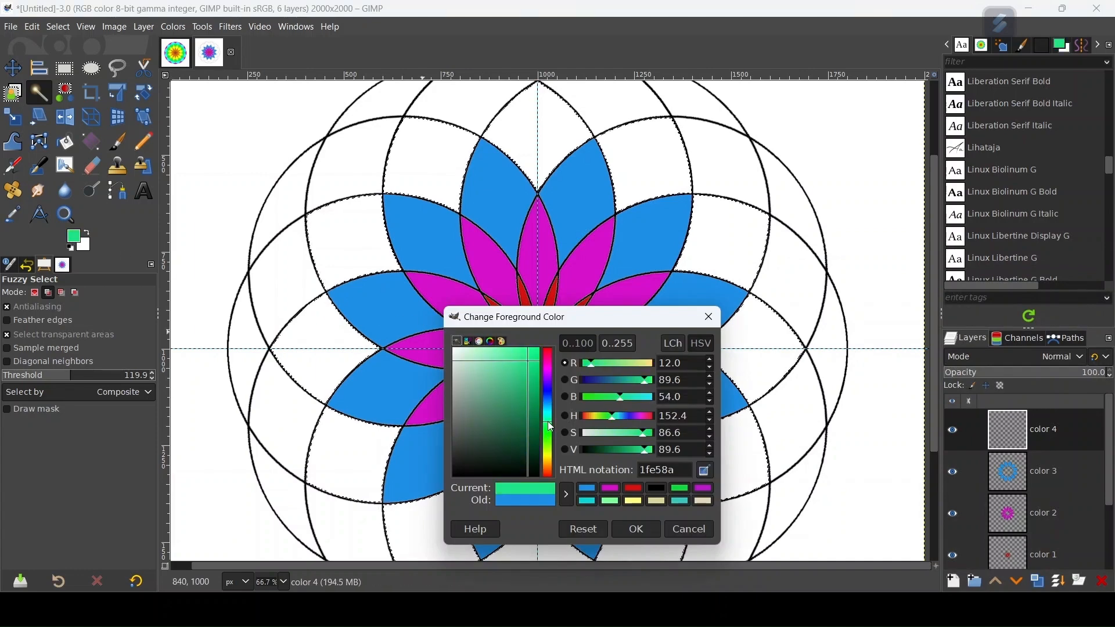
left_click_drag(552, 428, 551, 433)
left_click(636, 530)
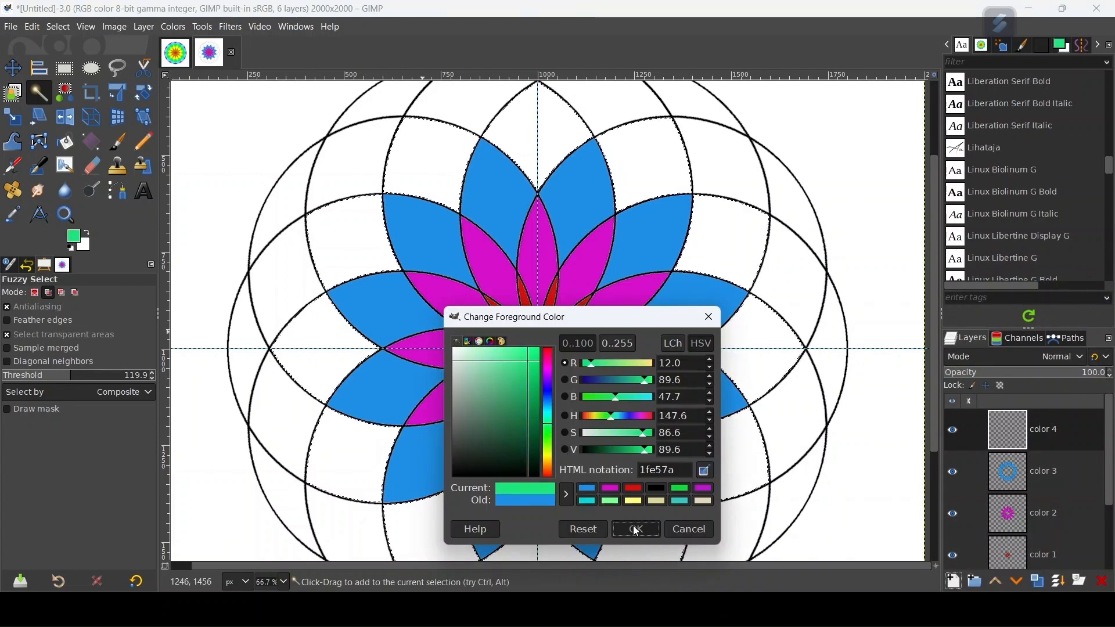
left_click_drag(85, 248, 333, 260)
key("shift+ctrl+a")
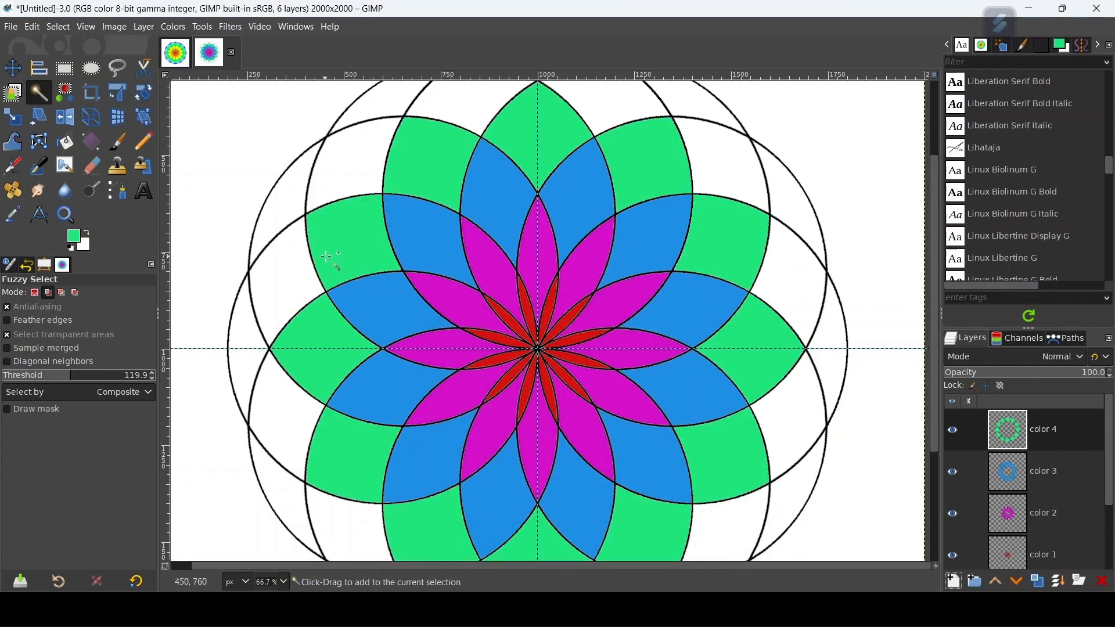
Step: On the 1rst circle layer, fuzzy-select all the fifth-ring segments just outside the green ones
scroll(1048, 490, "down", 2)
left_click(1041, 542)
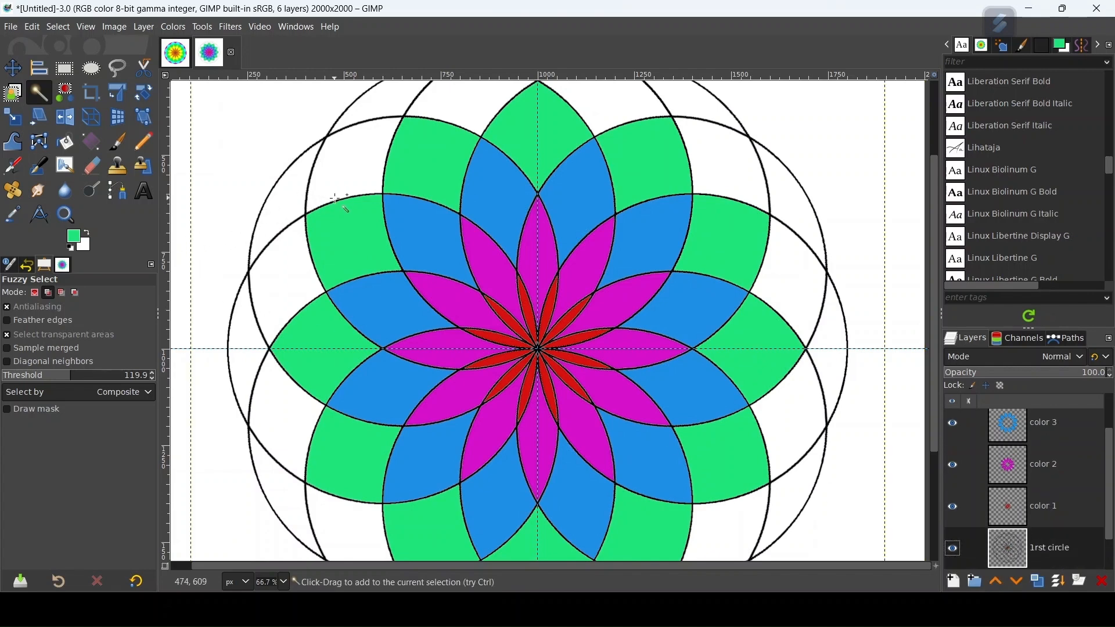
scroll(356, 219, "down", 1)
left_click(356, 178)
left_click(558, 125)
left_click(639, 177)
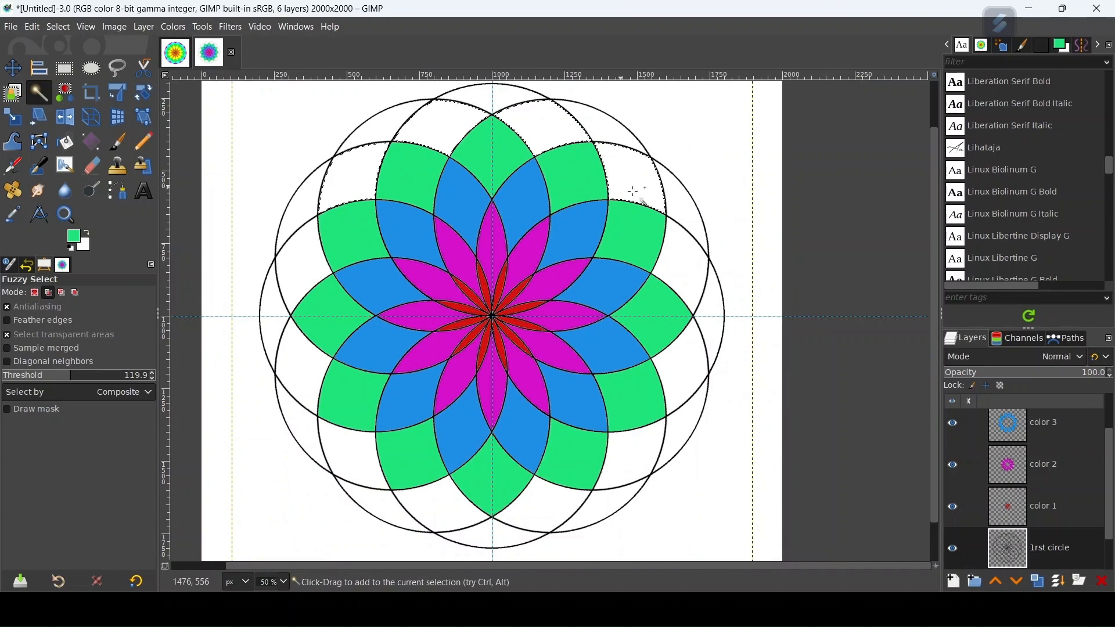
left_click(689, 357)
left_click(629, 456)
left_click(528, 513)
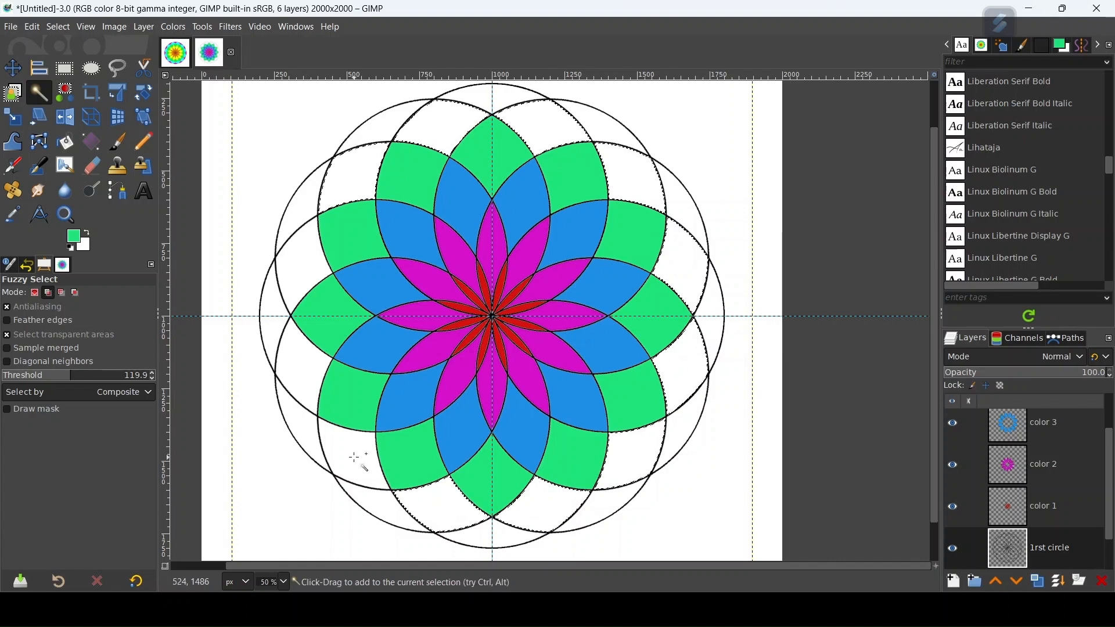
left_click(305, 372)
left_click(299, 267)
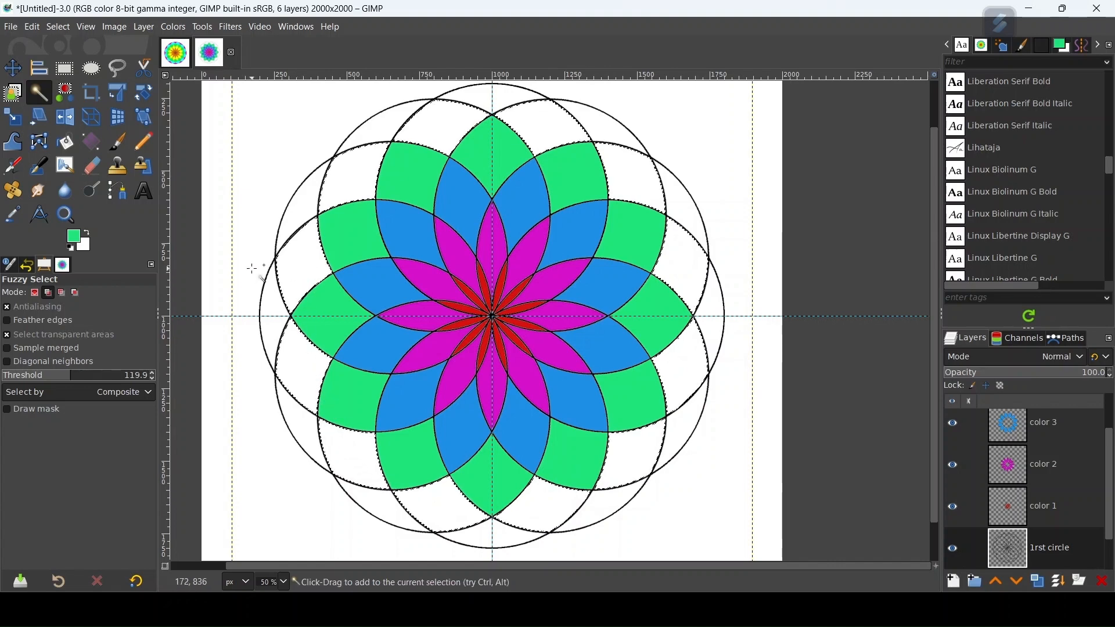
Step: Set the foreground colour to yellow, e5e51f in HTML notation
left_click(75, 238)
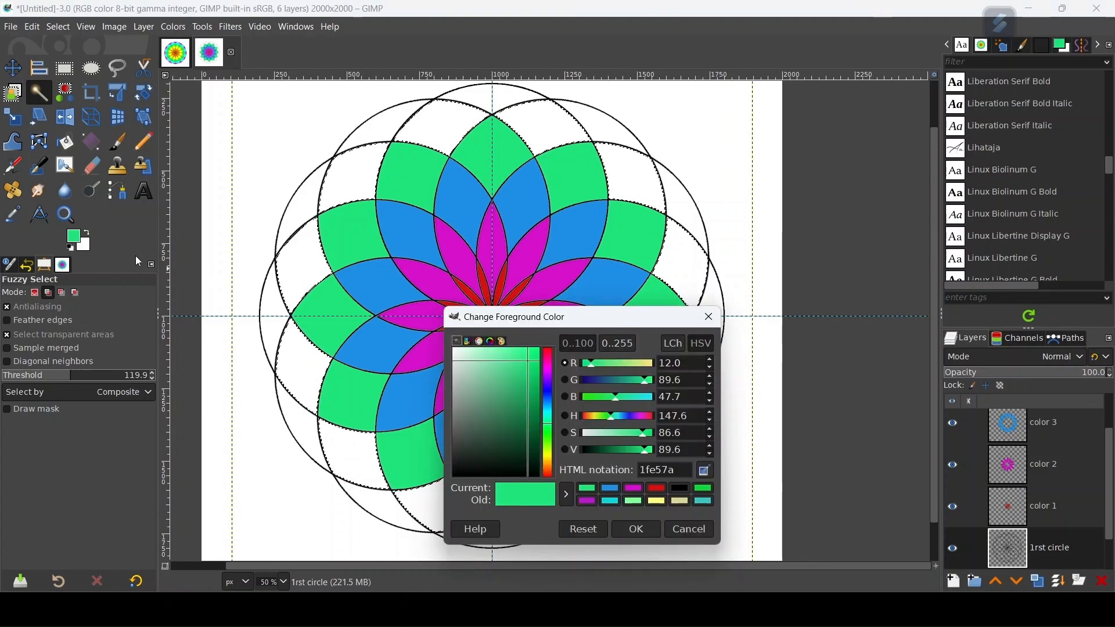
left_click(550, 460)
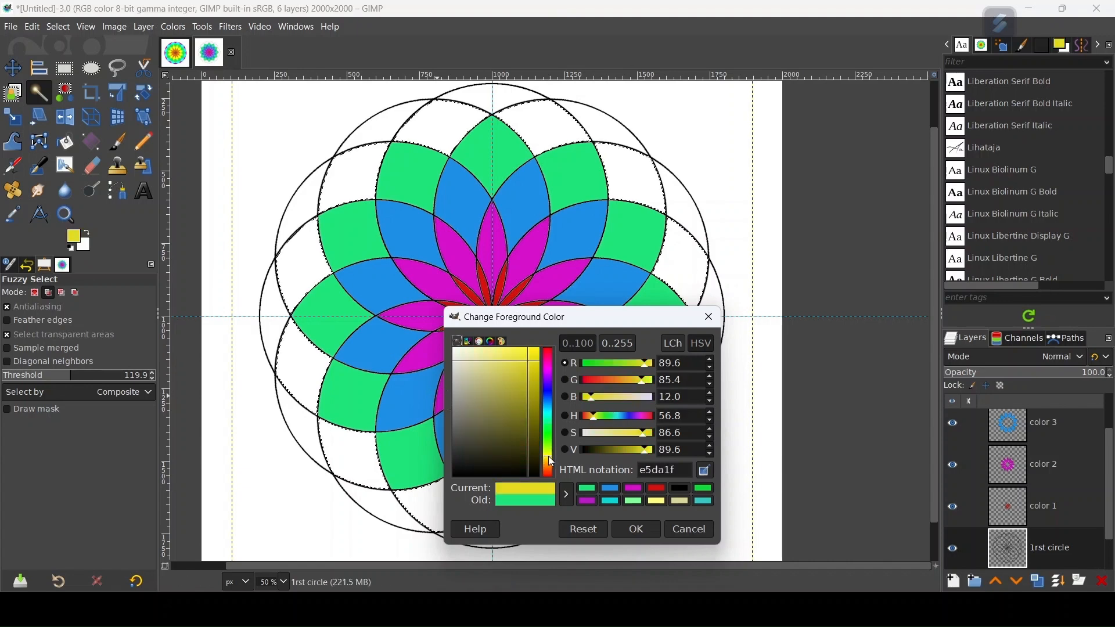
left_click(635, 530)
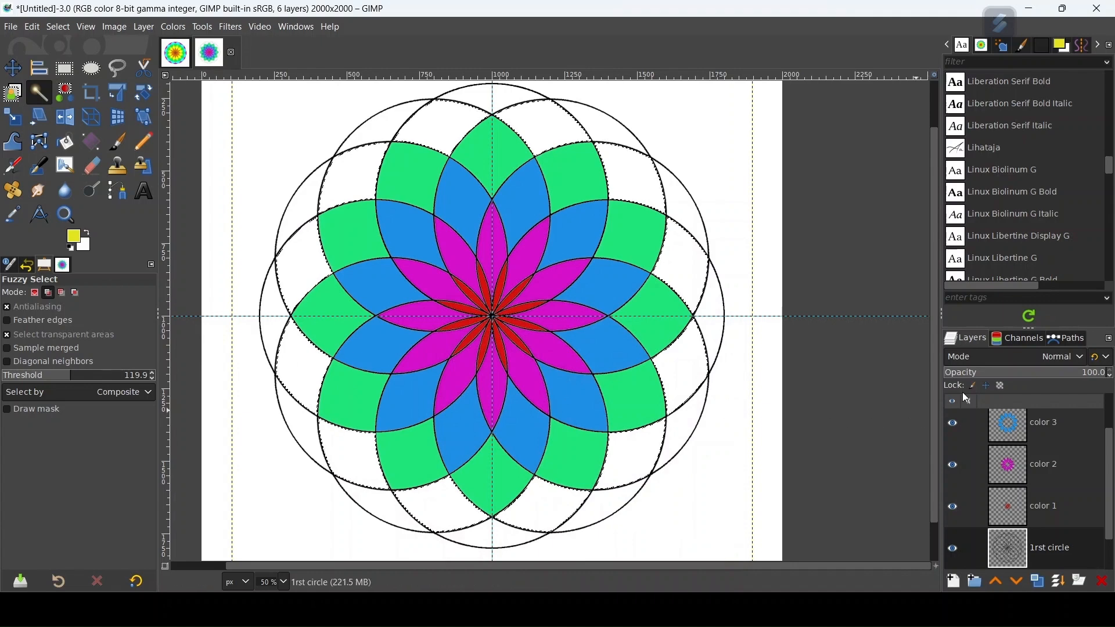
Step: Add a layer named color 5 above color 4 and fill the selected fifth-ring segments with the yellow foreground colour
scroll(1056, 427, "up", 2)
left_click(1056, 427)
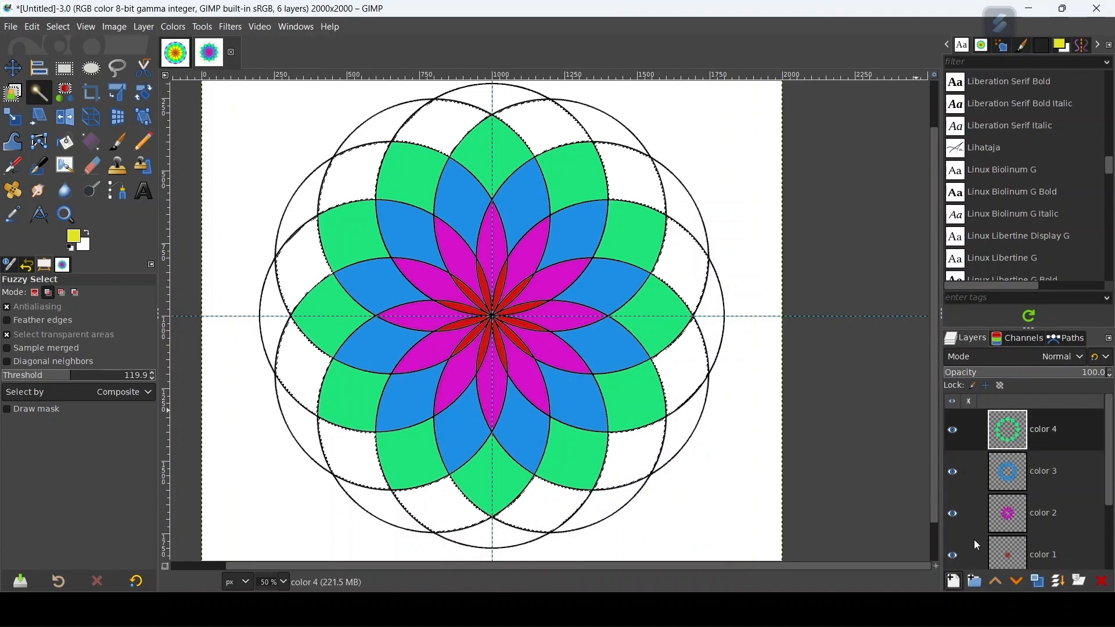
left_click(954, 581)
left_click(893, 310)
type("5")
left_click(1025, 572)
left_click_drag(72, 244, 308, 262)
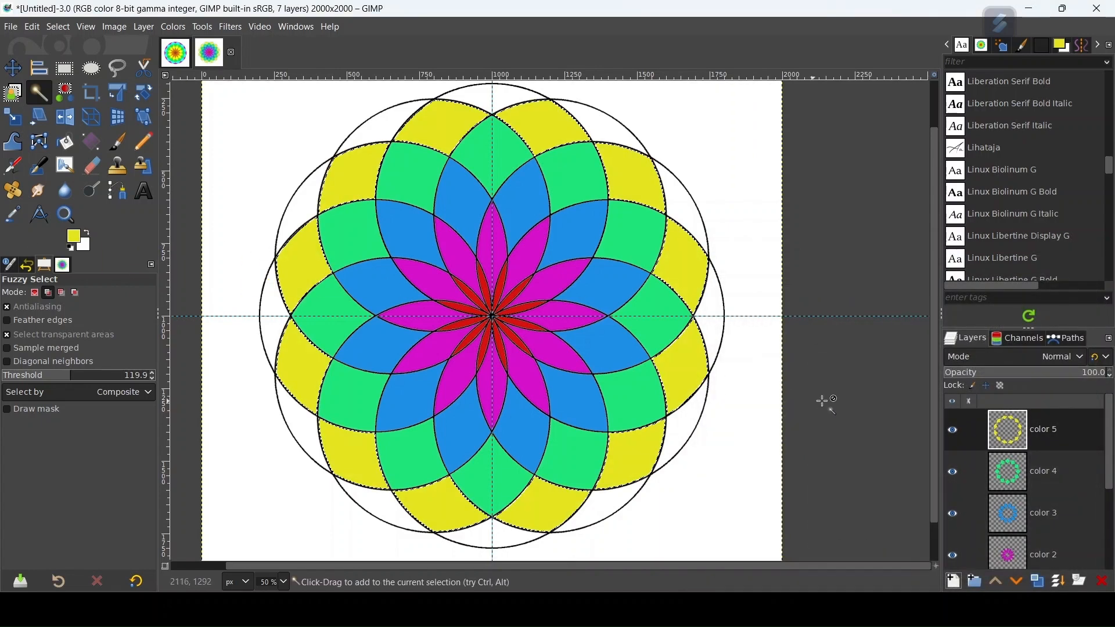
Step: Clear the selection and fuzzy-select all the outermost-ring segments outside the yellow ones on the 1rst circle layer
scroll(1051, 528, "down", 1)
scroll(1051, 528, "down", 1)
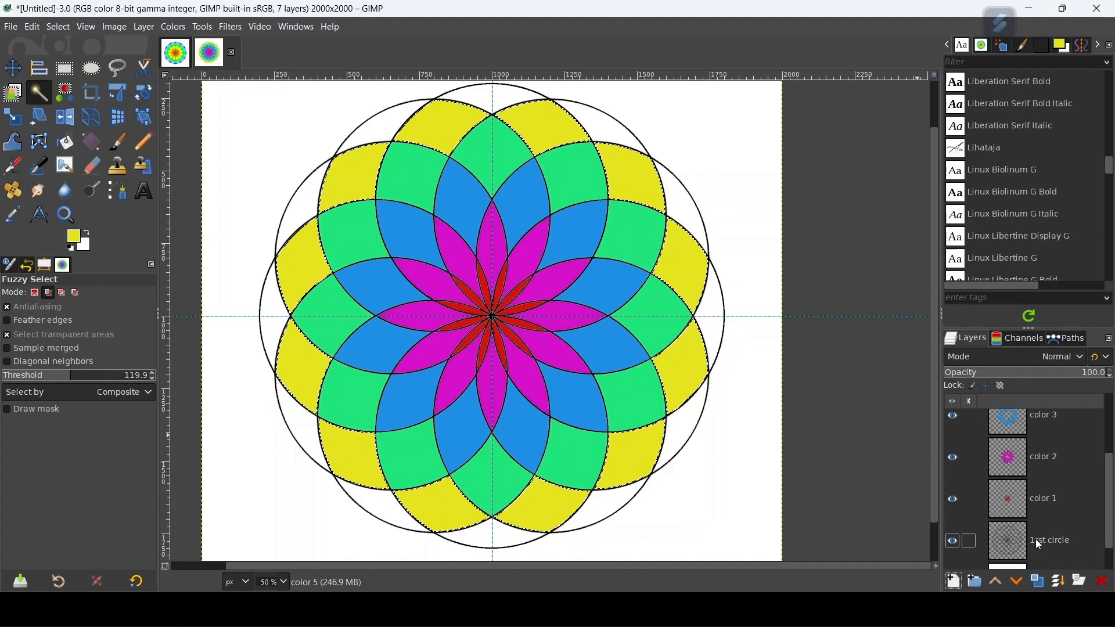
left_click(1038, 540)
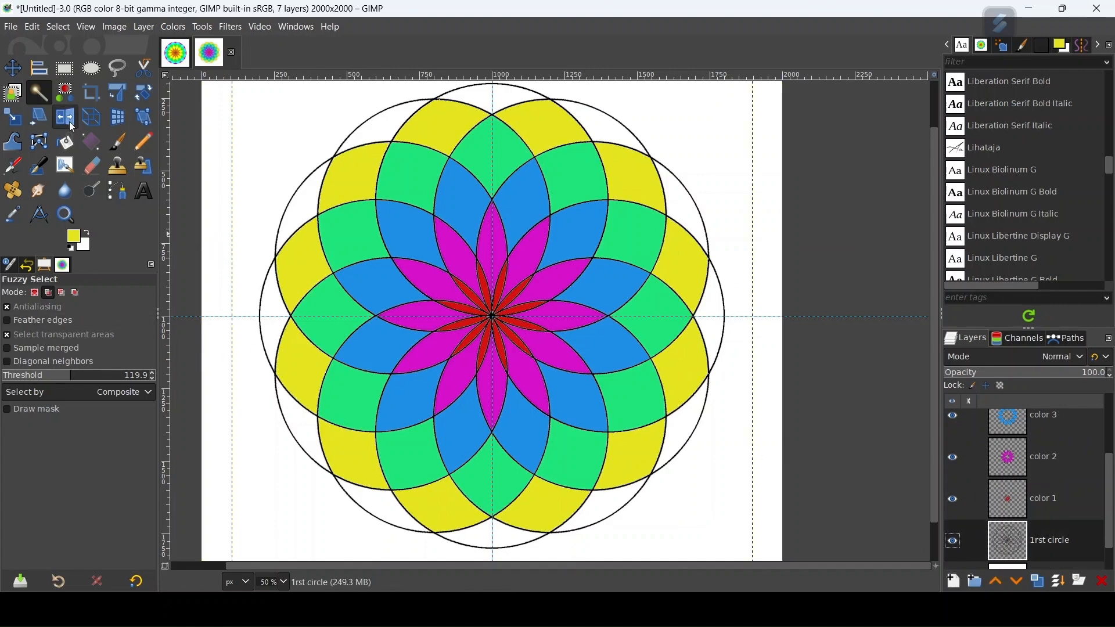
left_click(283, 235)
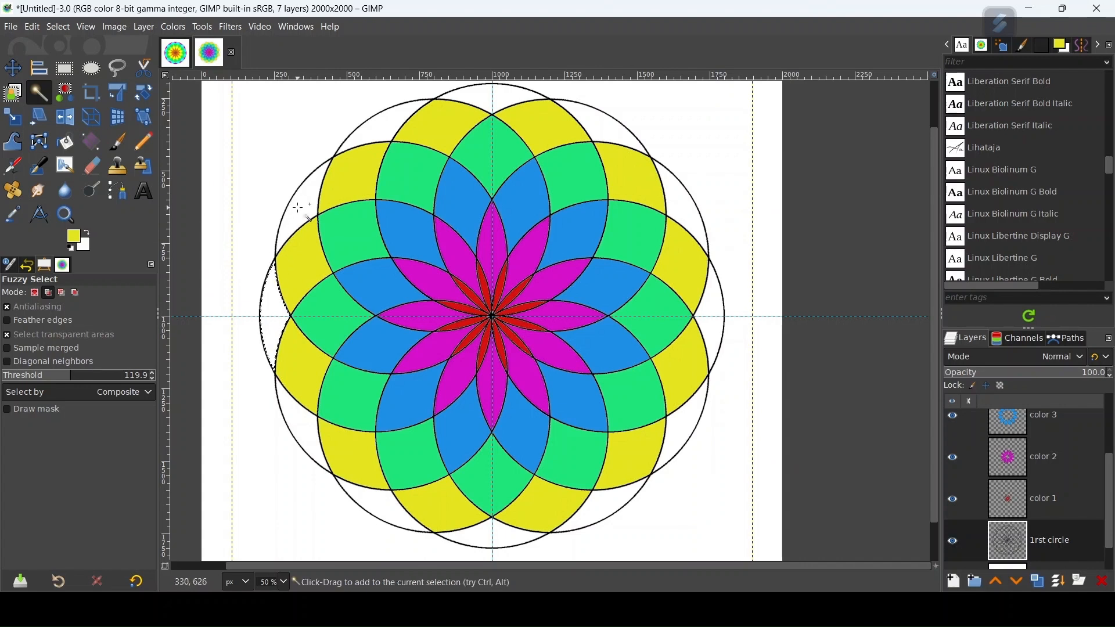
left_click(606, 128, "shift")
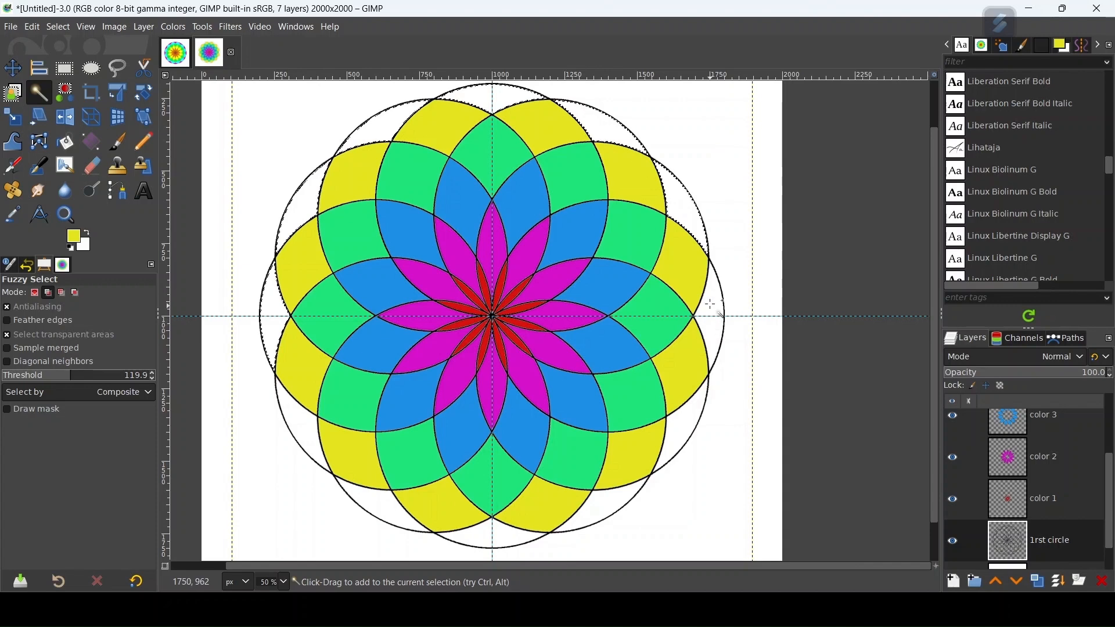
left_click(692, 435)
left_click(614, 500)
left_click(503, 533)
left_click(380, 511)
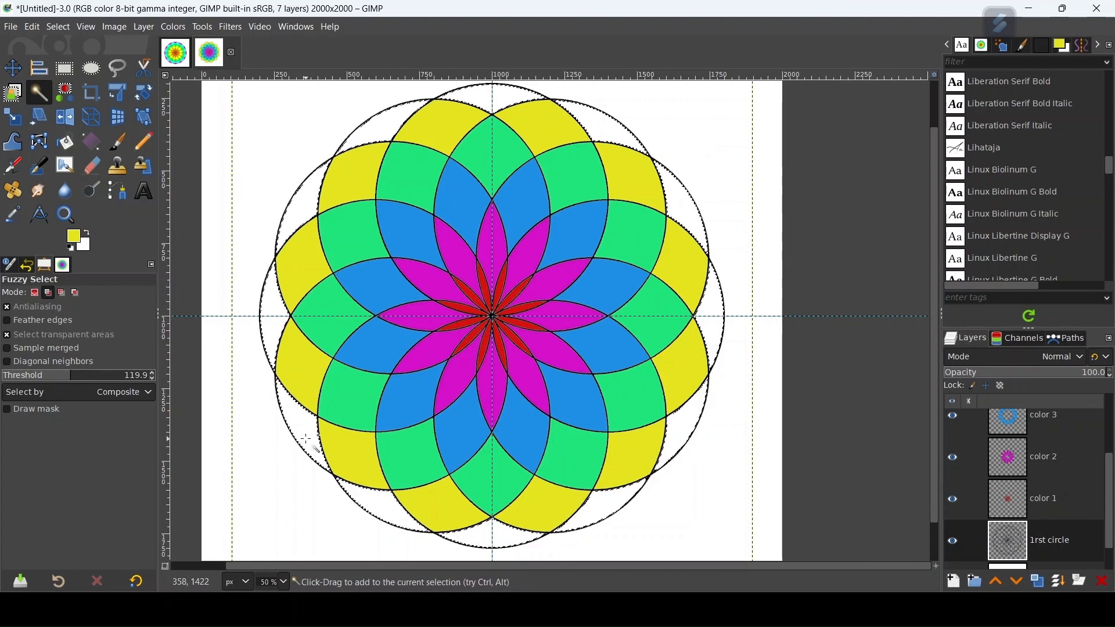
Step: Set the foreground colour to a bright, saturated orange
left_click(74, 238)
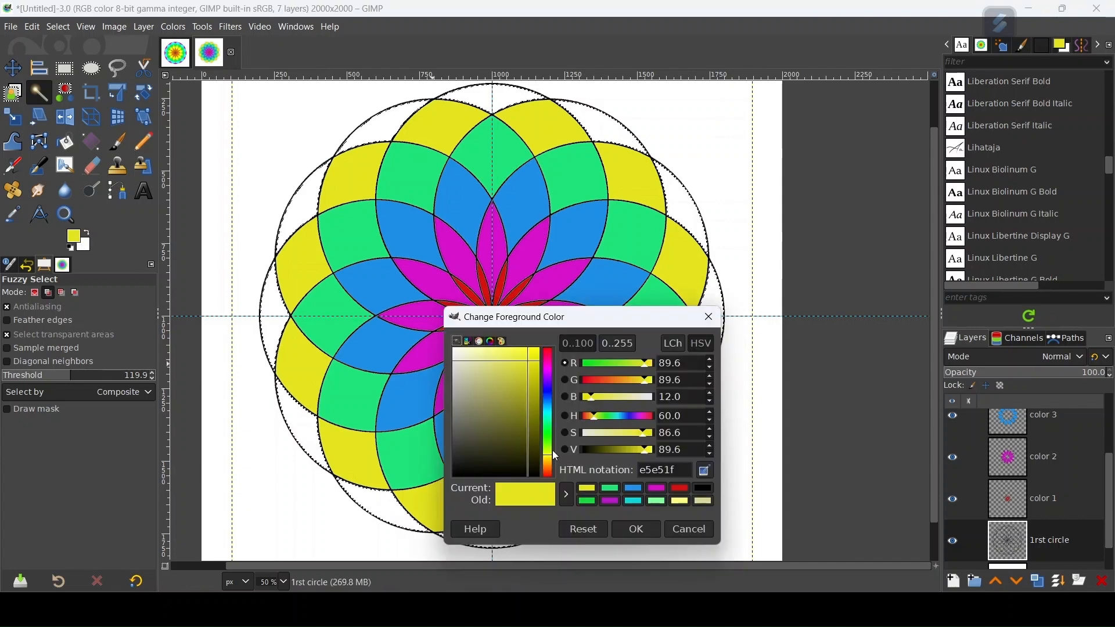
left_click(548, 472)
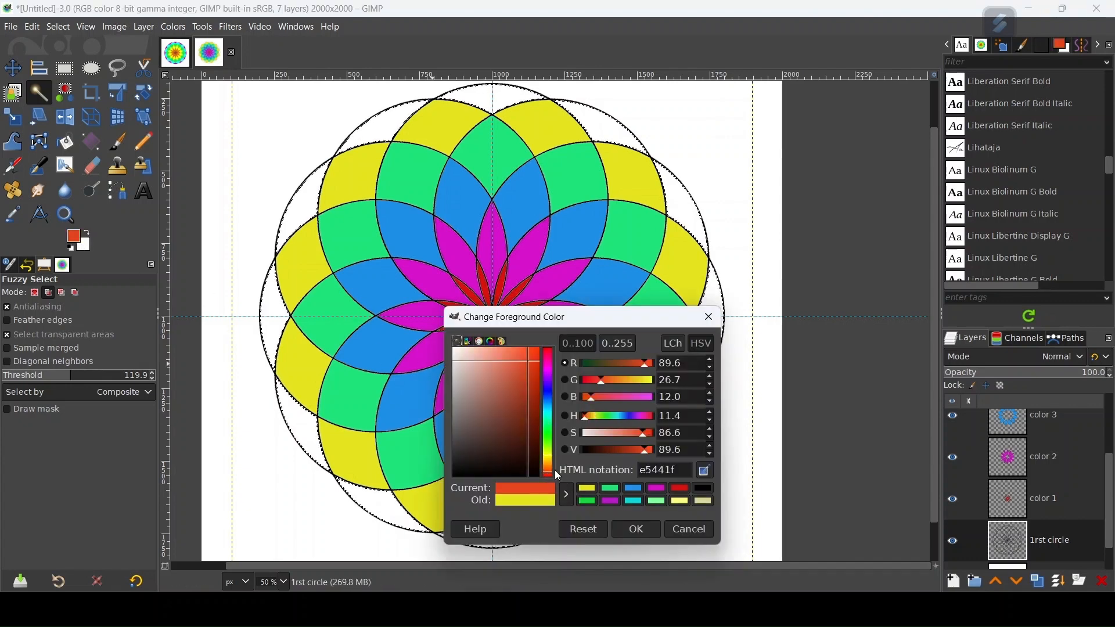
left_click(549, 467)
left_click_drag(526, 419, 534, 368)
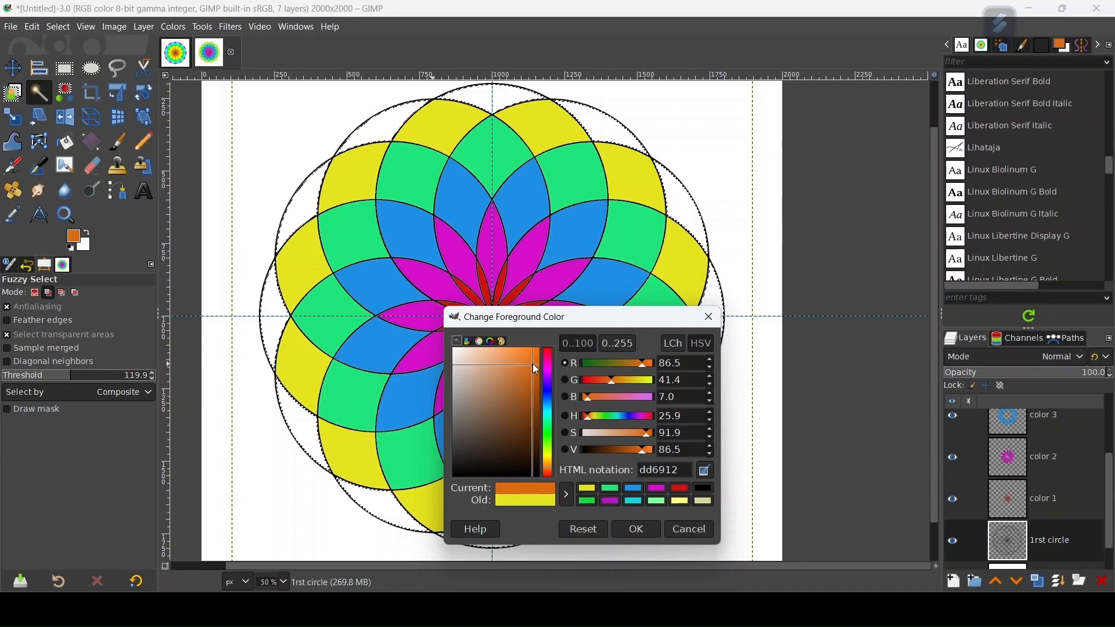
left_click(637, 529)
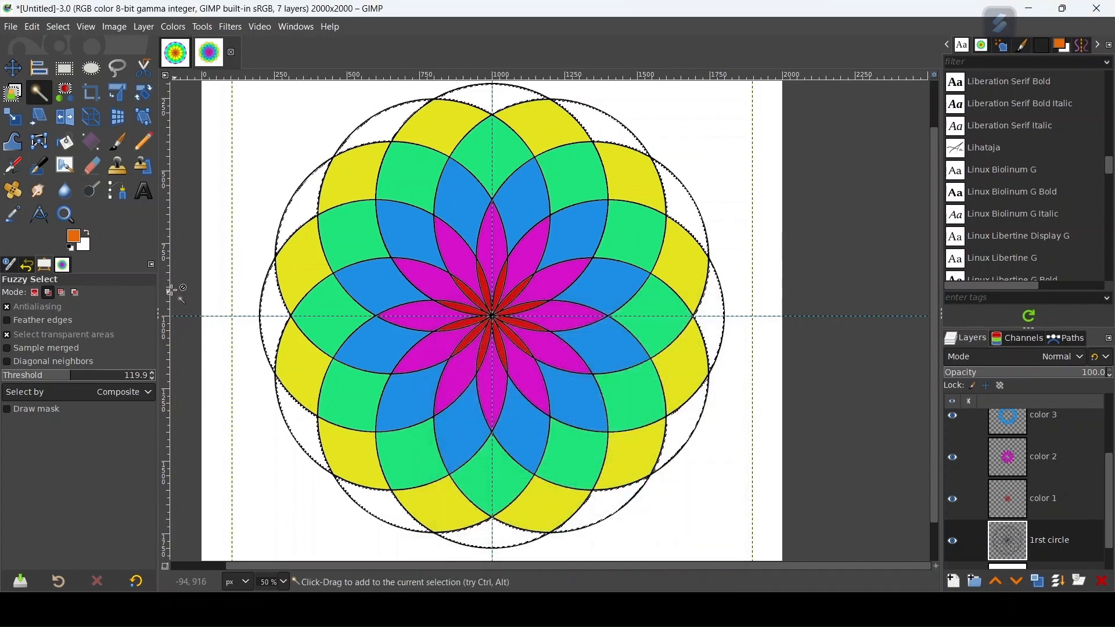
Step: Fill the selected outermost-ring segments with the orange foreground colour directly on the 1rst circle layer and clear the selection
left_click_drag(74, 237, 265, 299)
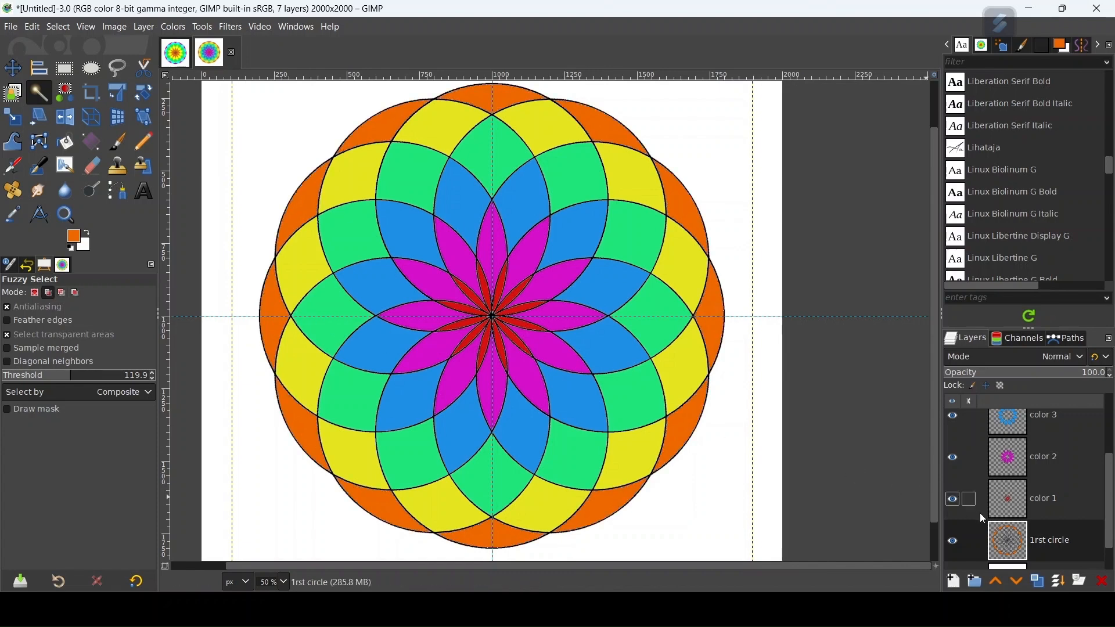
scroll(590, 386, "down", 1)
scroll(511, 378, "down", 1)
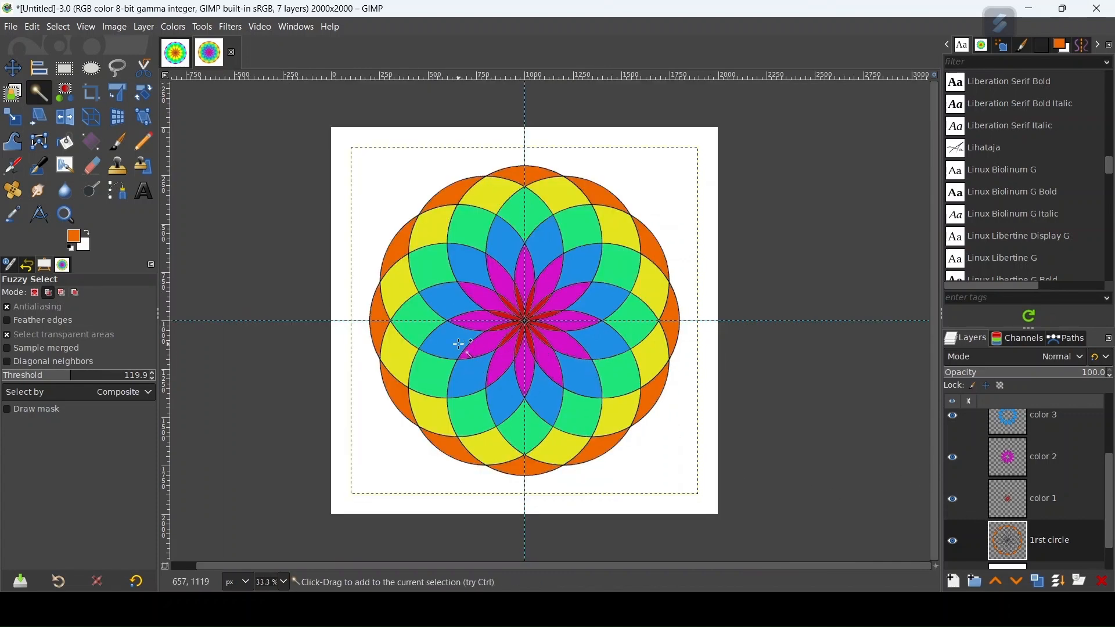